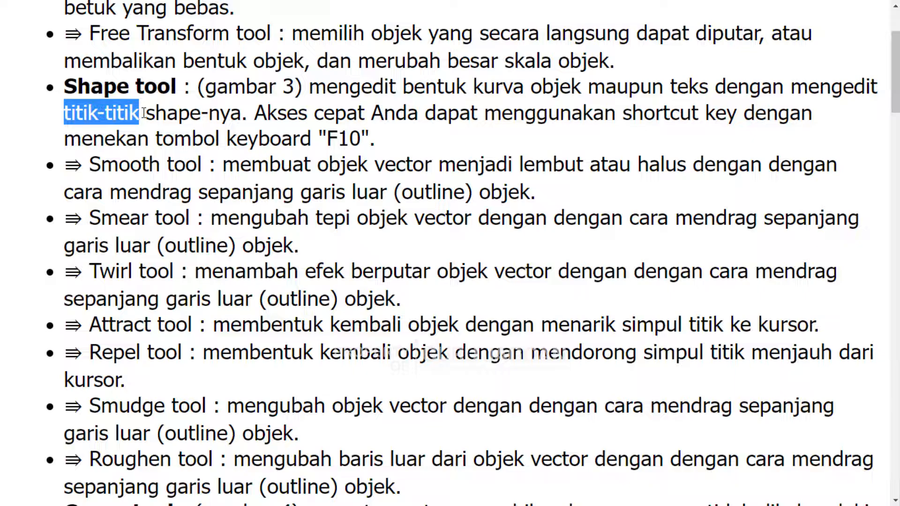
Switch to CorelDRAW to point out the Shape tool, and read the Shape and Smooth tool descriptions in the browser notes.
{"action": "key", "text": "alt+Tab"}
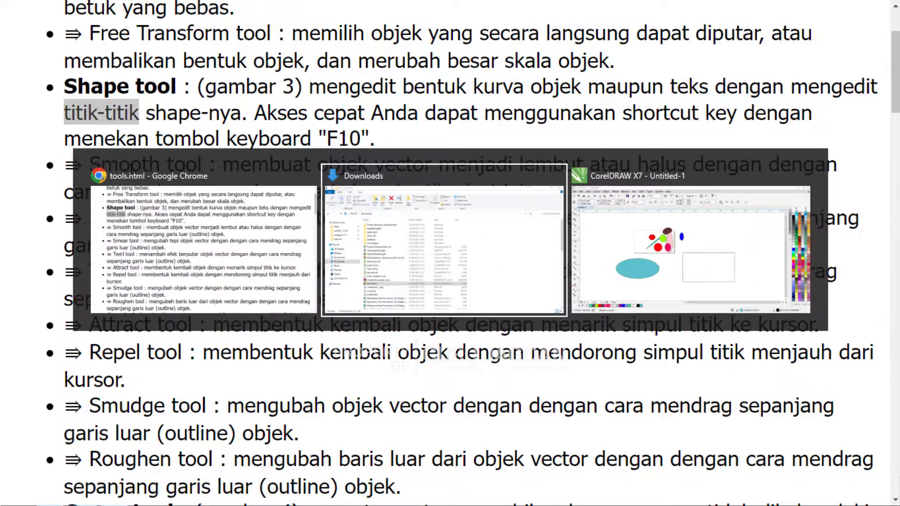
{"action": "key", "text": "alt+Tab"}
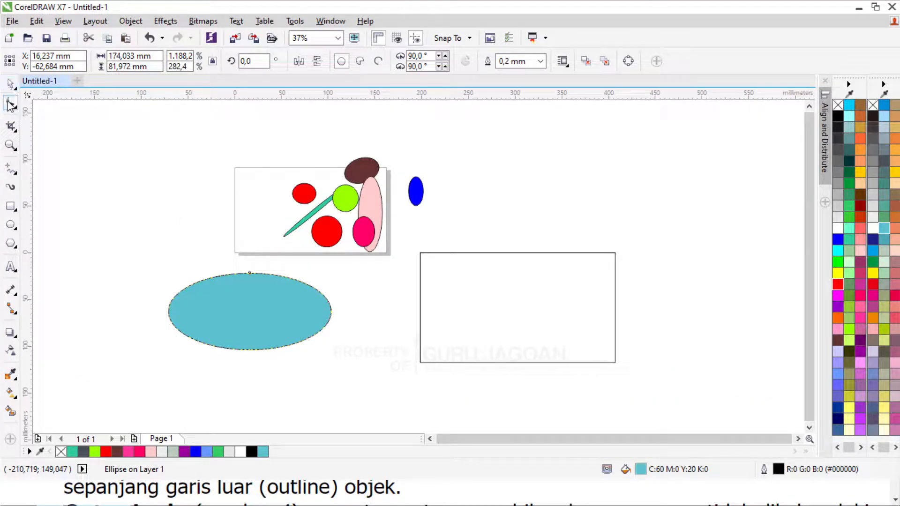
{"action": "left_click", "coordinate": [12, 105]}
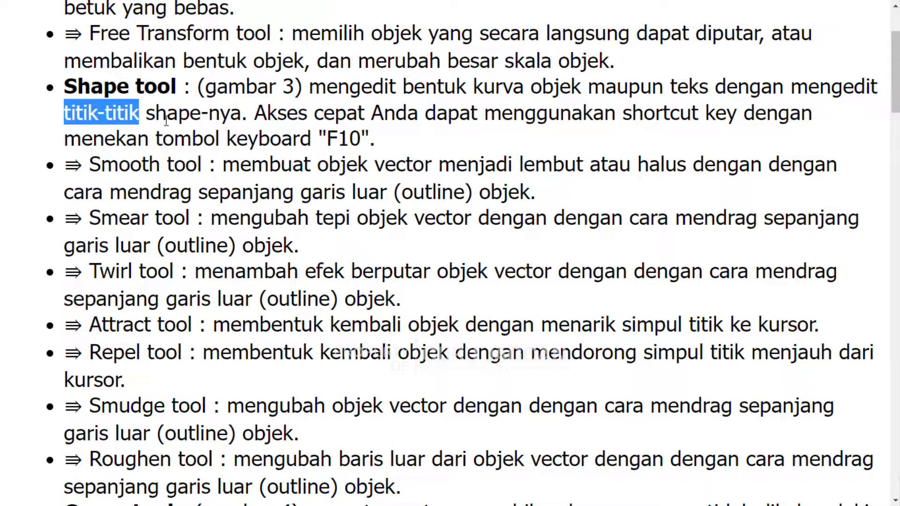
{"action": "left_click", "coordinate": [166, 121]}
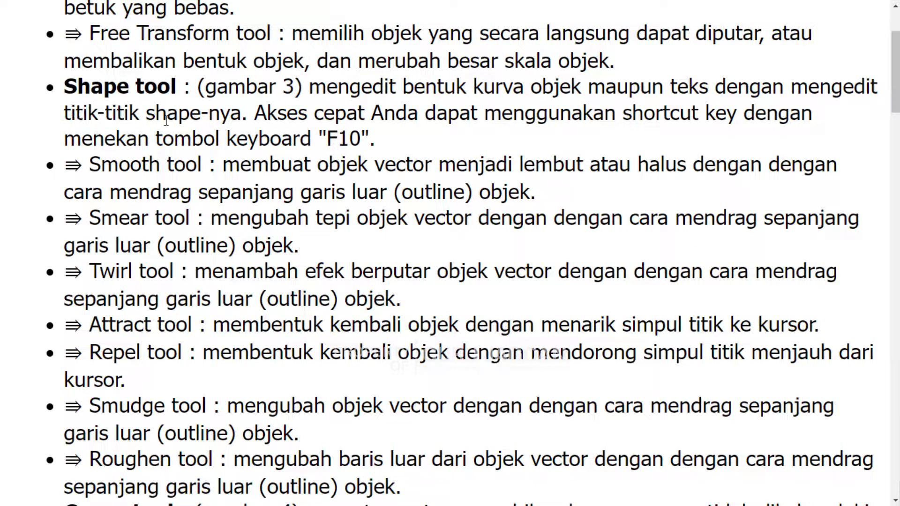
{"action": "double_click", "coordinate": [94, 165]}
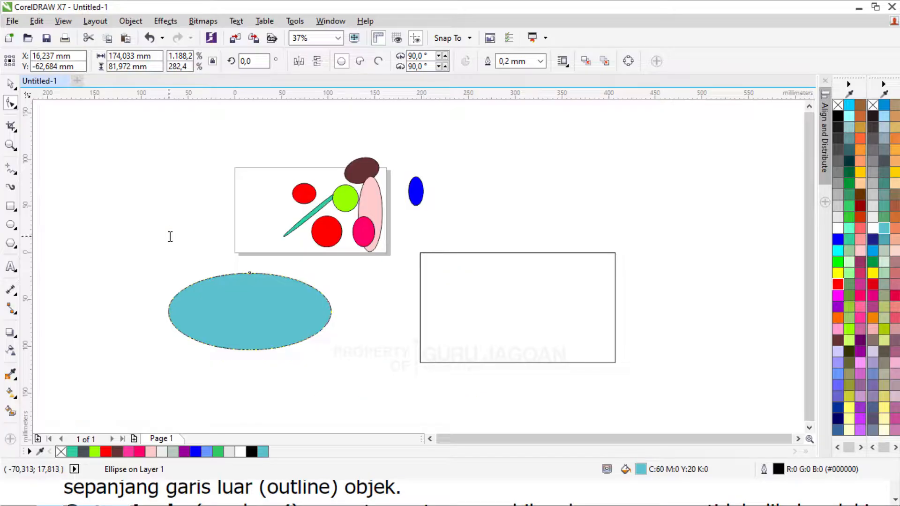
Delete all the coloured ellipses and the large empty rectangle from the drawing area.
{"action": "left_click", "coordinate": [12, 85]}
{"action": "left_click", "coordinate": [220, 241]}
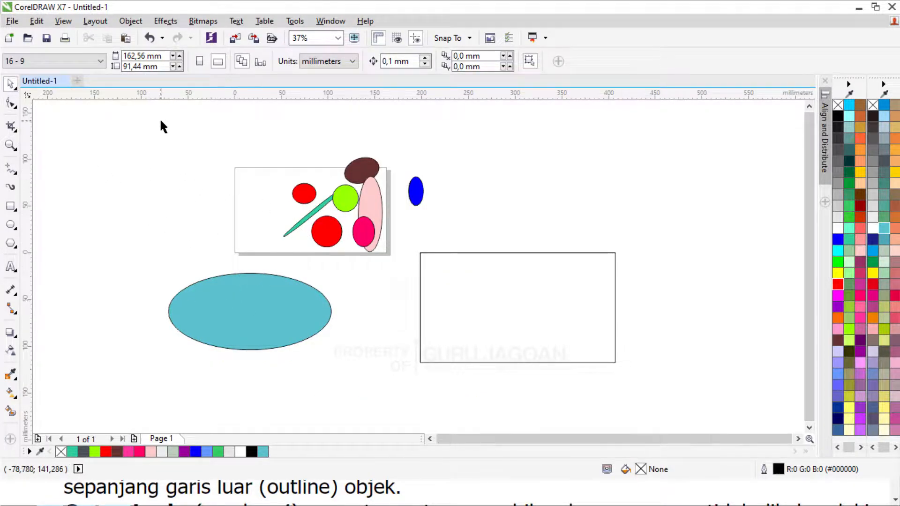
{"action": "left_click_drag", "start_coordinate": [160, 120], "coordinate": [598, 463]}
{"action": "key", "text": "Delete"}
{"action": "left_click", "coordinate": [459, 316]}
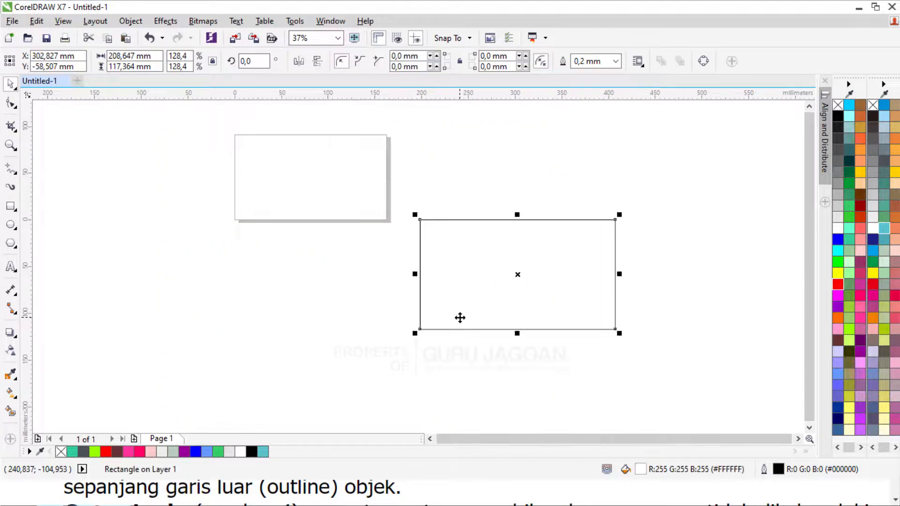
{"action": "key", "text": "Delete"}
Draw a rectangle about 37 × 26 mm near the middle of the page.
{"action": "left_click", "coordinate": [10, 205]}
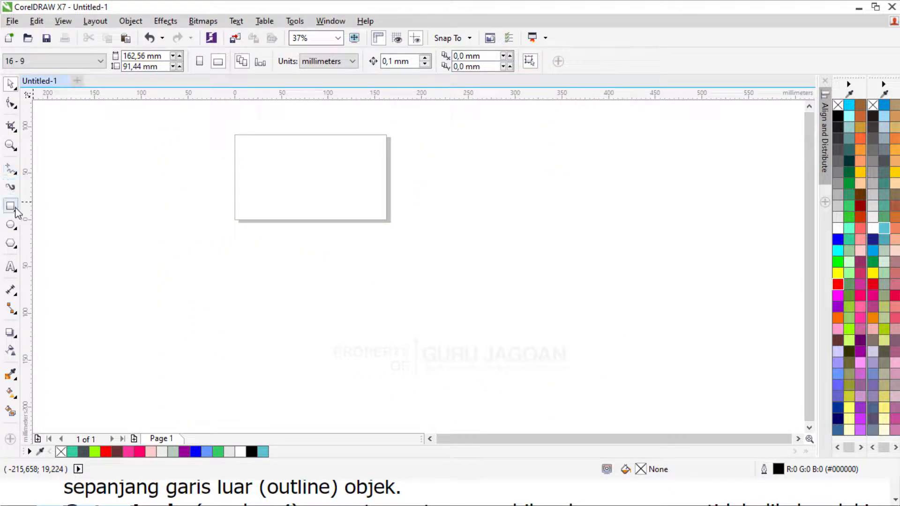
{"action": "left_click_drag", "start_coordinate": [298, 156], "coordinate": [333, 180]}
{"action": "scroll", "coordinate": [304, 151], "scroll_direction": "up", "scroll_amount": 3}
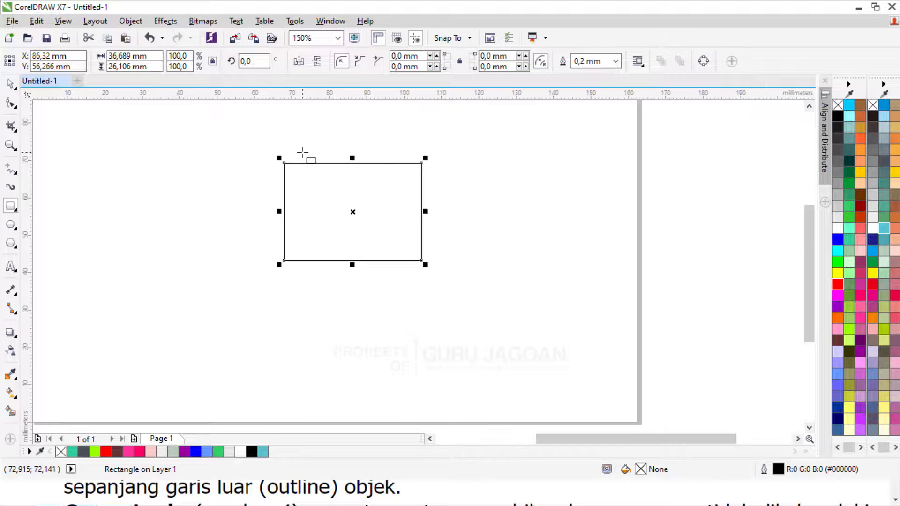
Remove the rectangle's outline, inspect its edge with the Shape tool, and deselect it.
{"action": "left_click", "coordinate": [10, 104]}
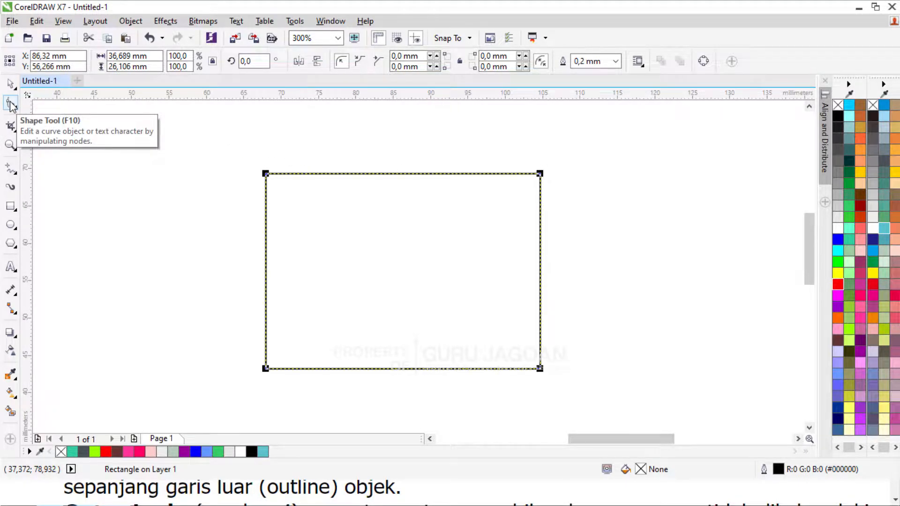
{"action": "scroll", "coordinate": [286, 188], "scroll_direction": "up", "scroll_amount": 3}
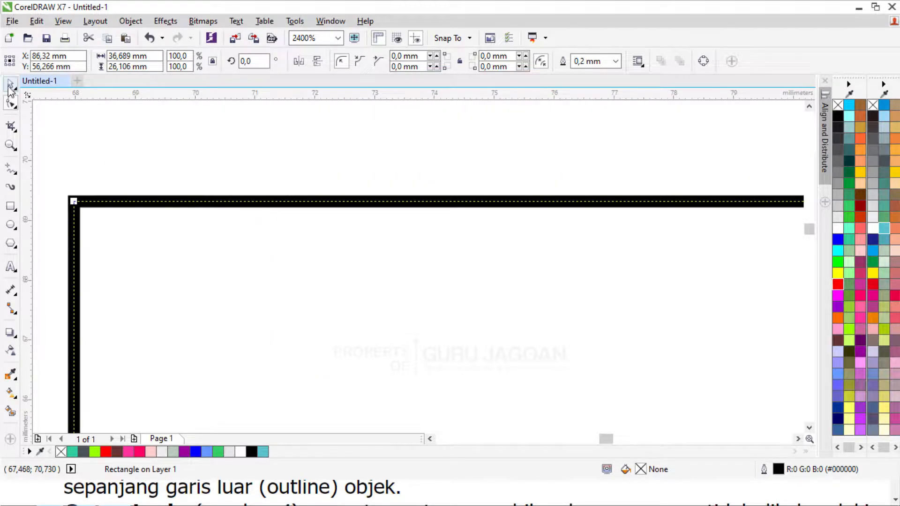
{"action": "right_click", "coordinate": [839, 106]}
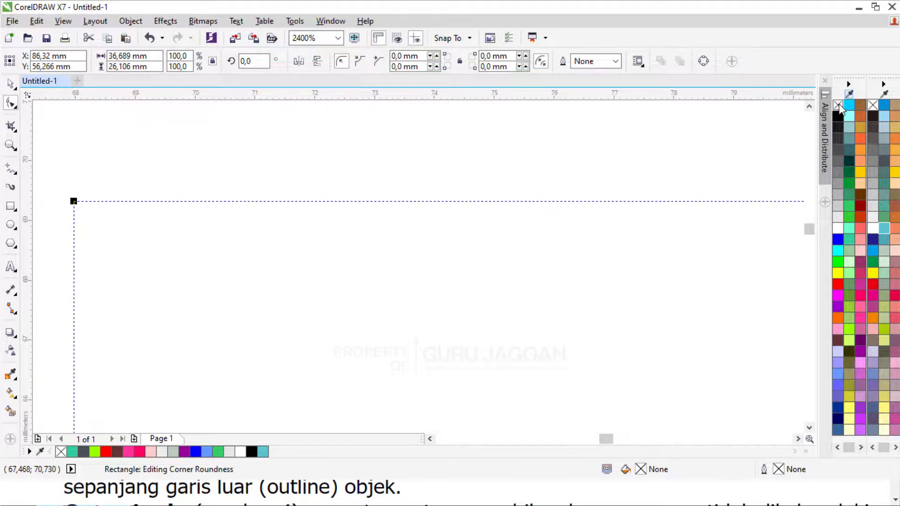
{"action": "scroll", "coordinate": [200, 196], "scroll_direction": "up", "scroll_amount": 3}
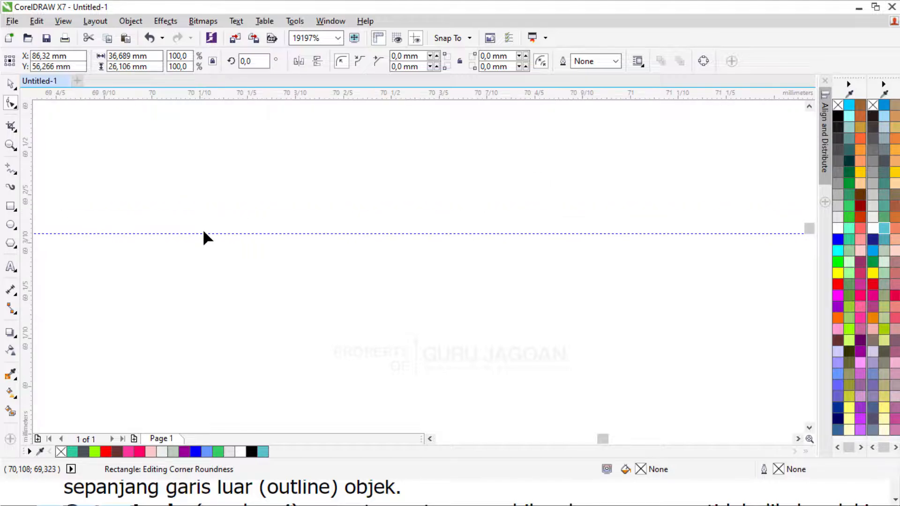
{"action": "scroll", "coordinate": [204, 232], "scroll_direction": "down", "scroll_amount": 3}
{"action": "scroll", "coordinate": [303, 235], "scroll_direction": "down", "scroll_amount": 2}
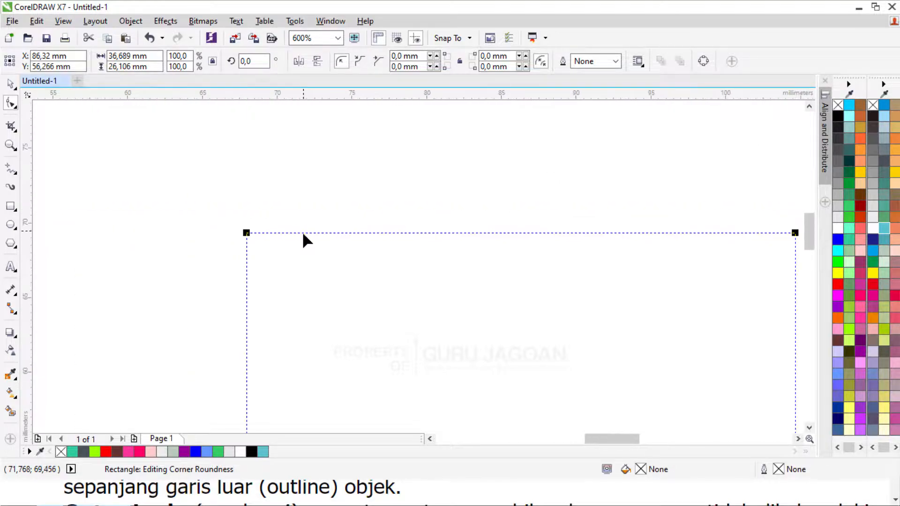
{"action": "left_click", "coordinate": [10, 85]}
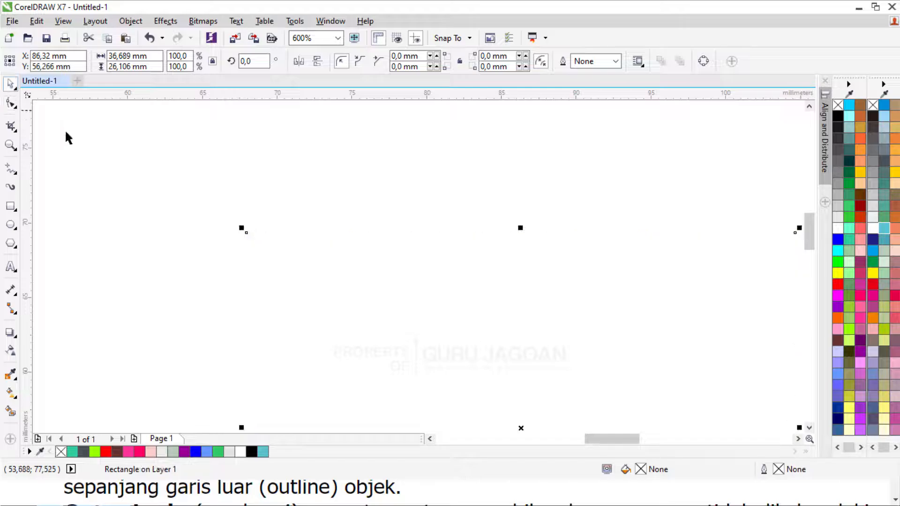
{"action": "left_click", "coordinate": [134, 163]}
{"action": "scroll", "coordinate": [394, 322], "scroll_direction": "down", "scroll_amount": 3}
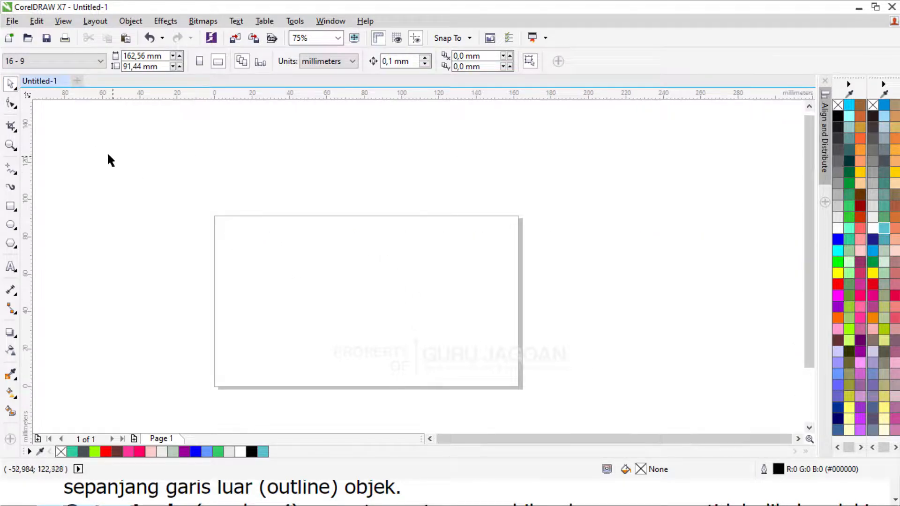
Reselect the invisible rectangle and round its corners to about 9.7 mm with the Shape tool.
{"action": "key", "text": "ctrl+a"}
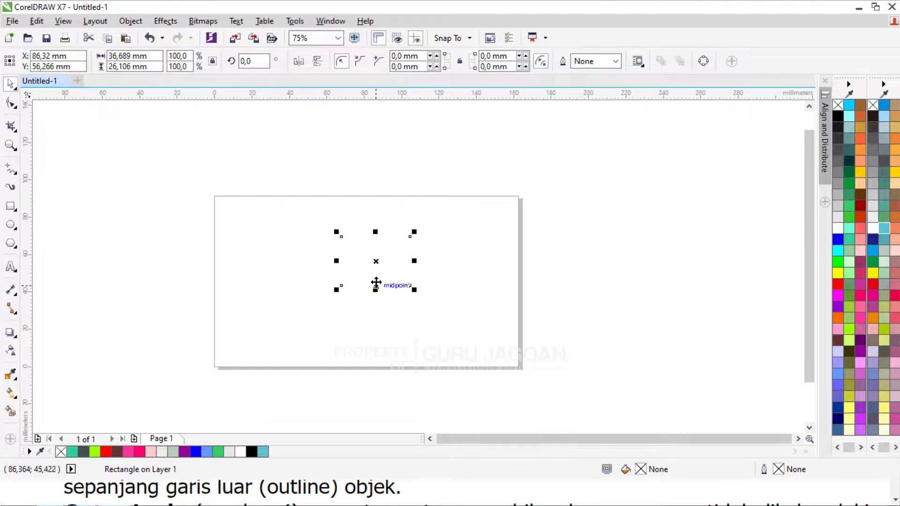
{"action": "scroll", "coordinate": [375, 281], "scroll_direction": "up", "scroll_amount": 1}
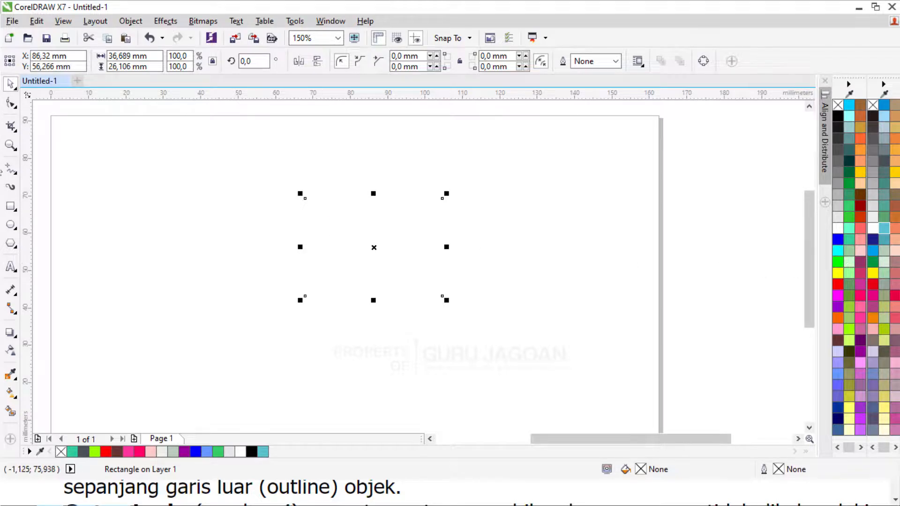
{"action": "left_click", "coordinate": [11, 104]}
{"action": "scroll", "coordinate": [328, 195], "scroll_direction": "up", "scroll_amount": 3}
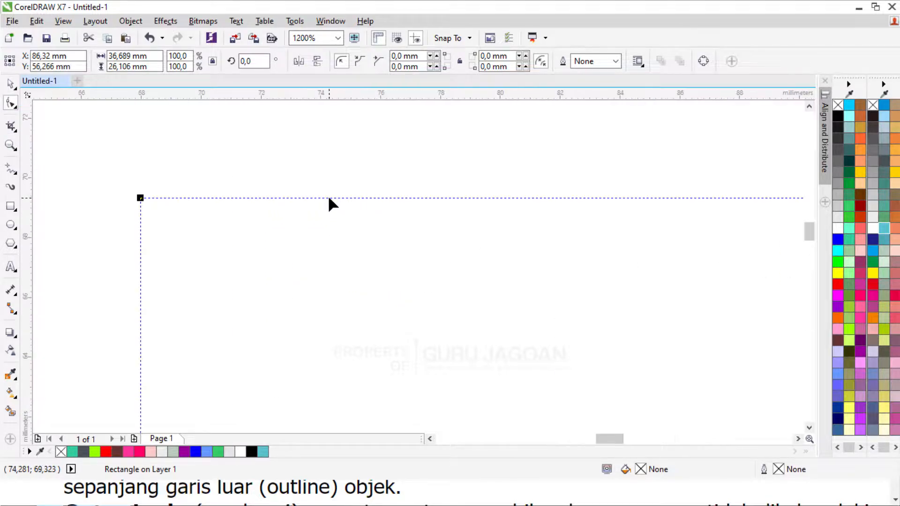
{"action": "scroll", "coordinate": [149, 185], "scroll_direction": "down", "scroll_amount": 2}
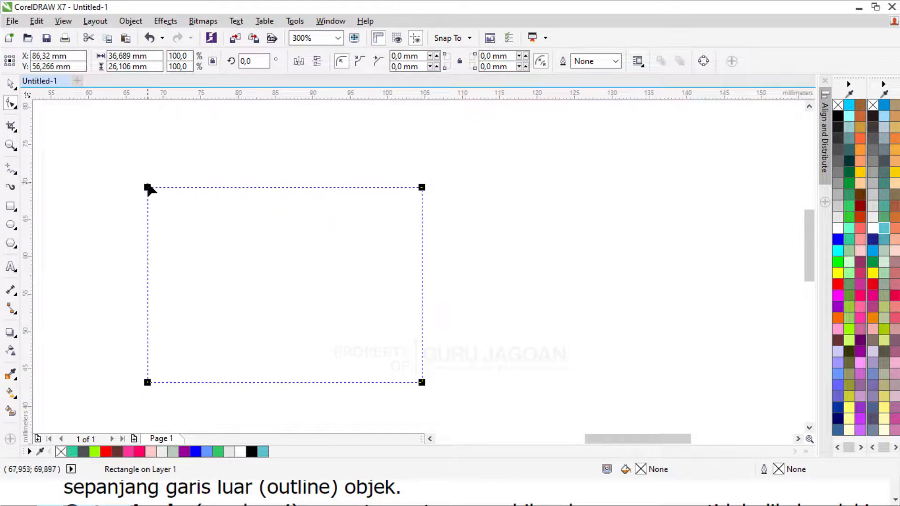
{"action": "left_click_drag", "start_coordinate": [148, 187], "coordinate": [220, 197]}
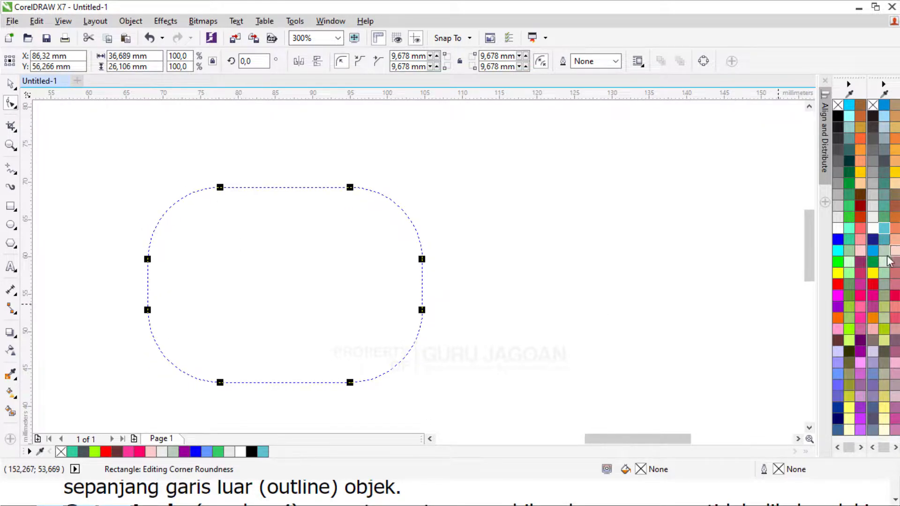
Fill the rounded rectangle with red and select it as a whole object.
{"action": "left_click", "coordinate": [839, 287]}
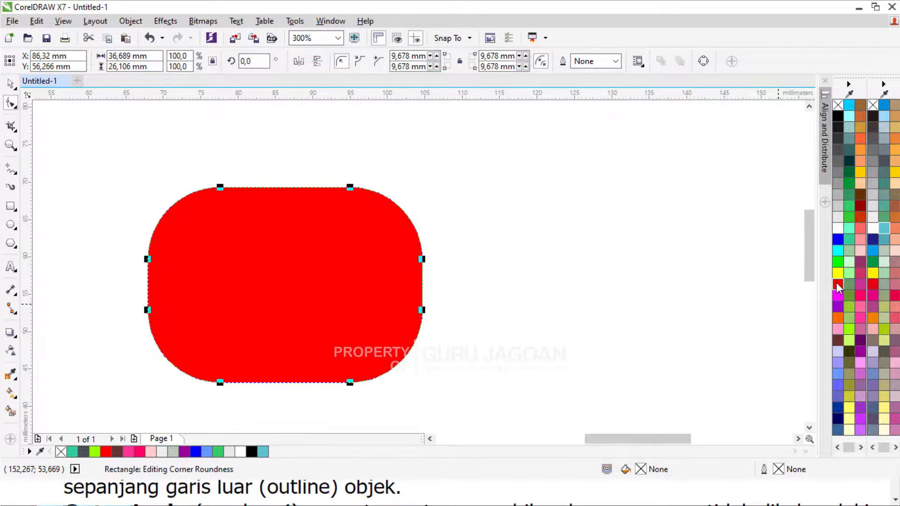
{"action": "left_click", "coordinate": [8, 87]}
{"action": "left_click", "coordinate": [99, 125]}
{"action": "left_click", "coordinate": [283, 258]}
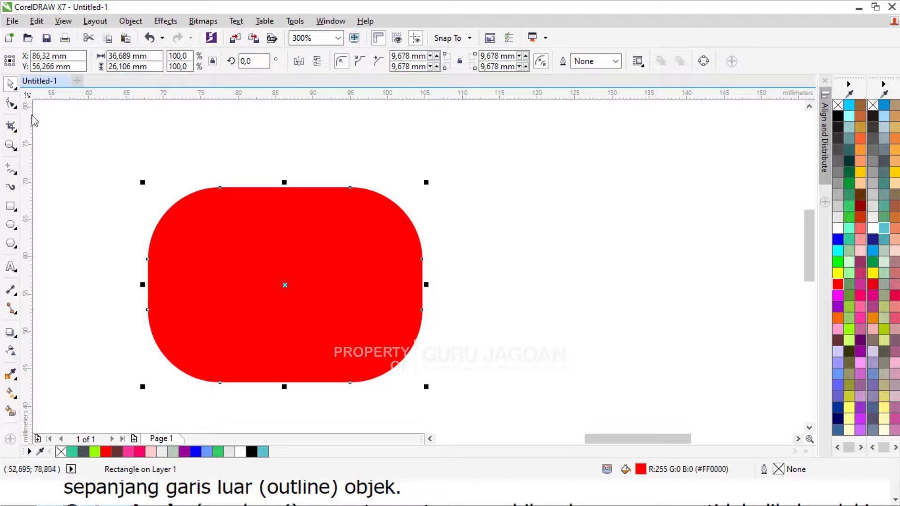
Increase the red rectangle's corner rounding to about 13 mm with the Shape tool, and reduce it to about 7.4 mm.
{"action": "left_click", "coordinate": [10, 103]}
{"action": "left_click_drag", "start_coordinate": [220, 190], "coordinate": [288, 196]}
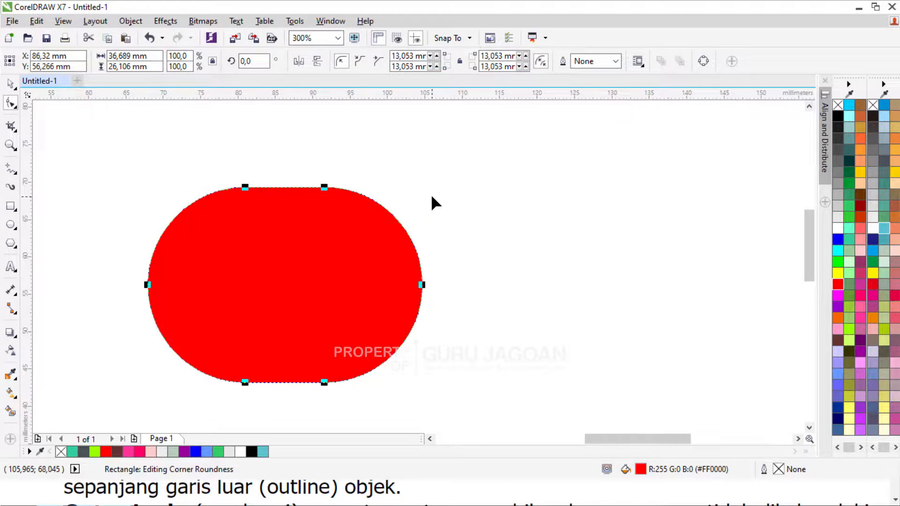
{"action": "left_click_drag", "start_coordinate": [246, 383], "coordinate": [203, 382]}
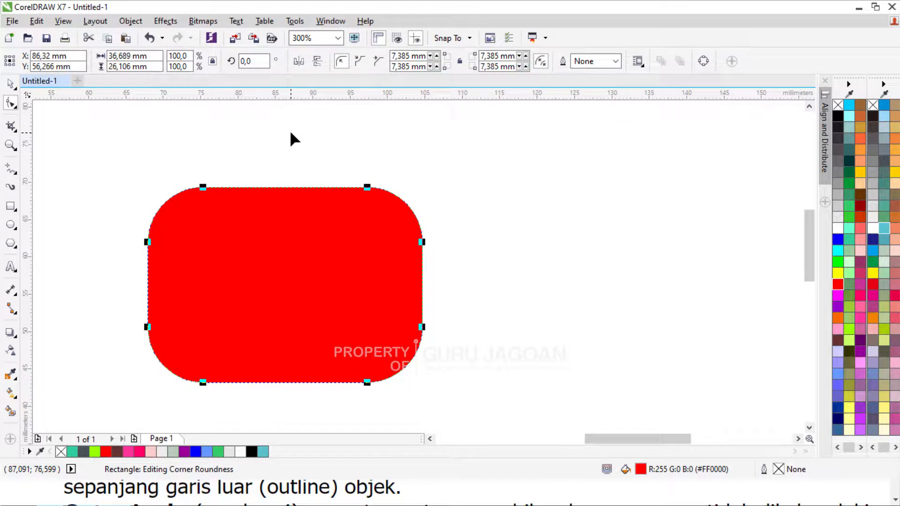
Draw a wavy freehand line about 37 mm long beside the red shape's upper edge.
{"action": "left_click", "coordinate": [16, 108]}
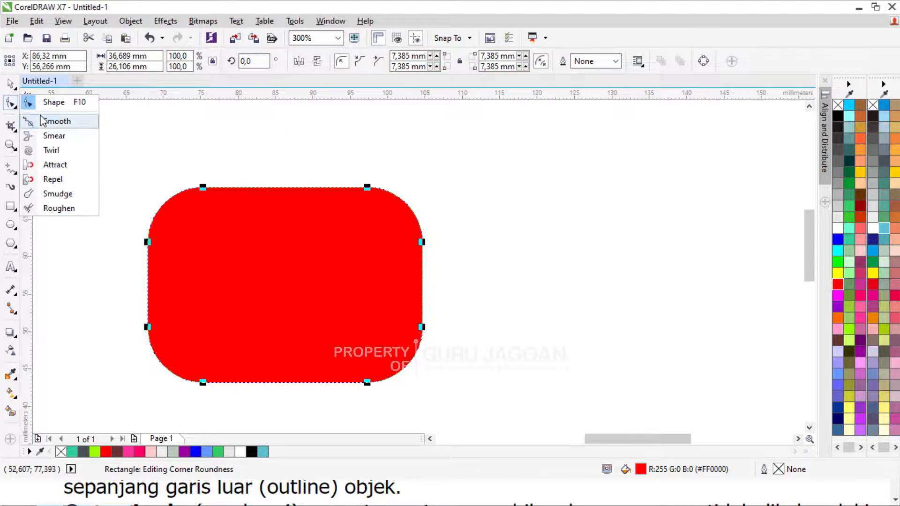
{"action": "left_click", "coordinate": [153, 138]}
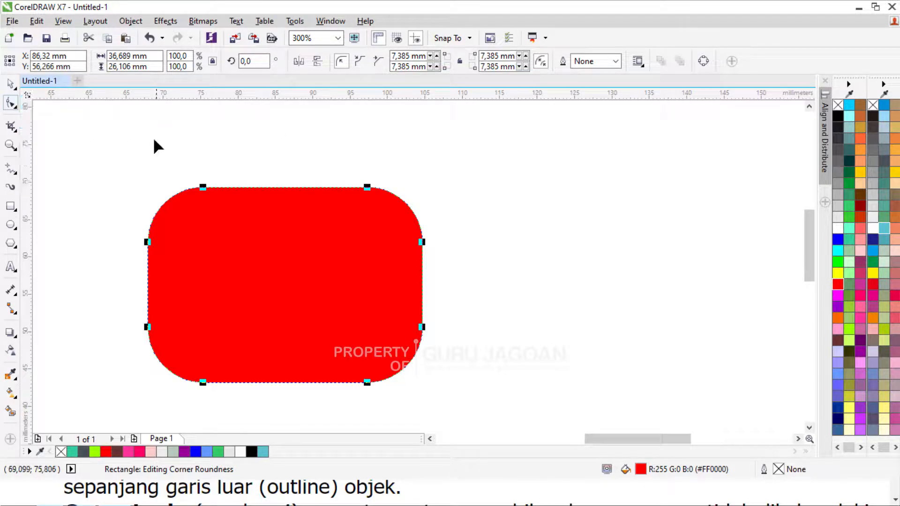
{"action": "left_click", "coordinate": [10, 169]}
{"action": "mouse_move", "coordinate": [430, 185]}
{"action": "left_mouse_down"}
{"action": "mouse_move", "coordinate": [526, 176]}
{"action": "mouse_move", "coordinate": [546, 190]}
{"action": "mouse_move", "coordinate": [703, 187]}
{"action": "left_mouse_up"}
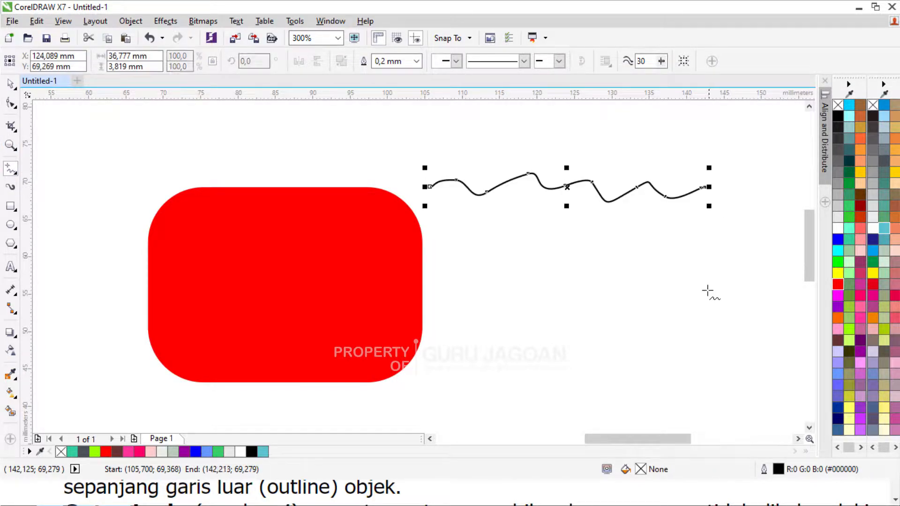
Smooth the starting part of the wavy line with the Smooth tool at its 5 mm nib size.
{"action": "left_click", "coordinate": [17, 106]}
{"action": "left_click", "coordinate": [46, 120]}
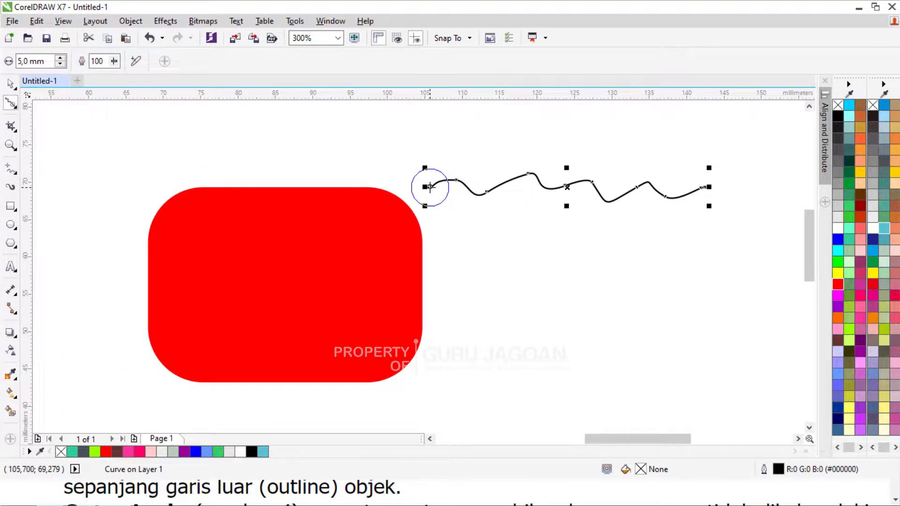
{"action": "left_click_drag", "start_coordinate": [430, 187], "coordinate": [430, 187]}
{"action": "mouse_move", "coordinate": [430, 188]}
{"action": "left_mouse_down"}
{"action": "mouse_move", "coordinate": [458, 181]}
{"action": "mouse_move", "coordinate": [488, 205]}
{"action": "mouse_move", "coordinate": [484, 191]}
{"action": "mouse_move", "coordinate": [496, 191]}
{"action": "mouse_move", "coordinate": [483, 193]}
{"action": "left_mouse_up"}
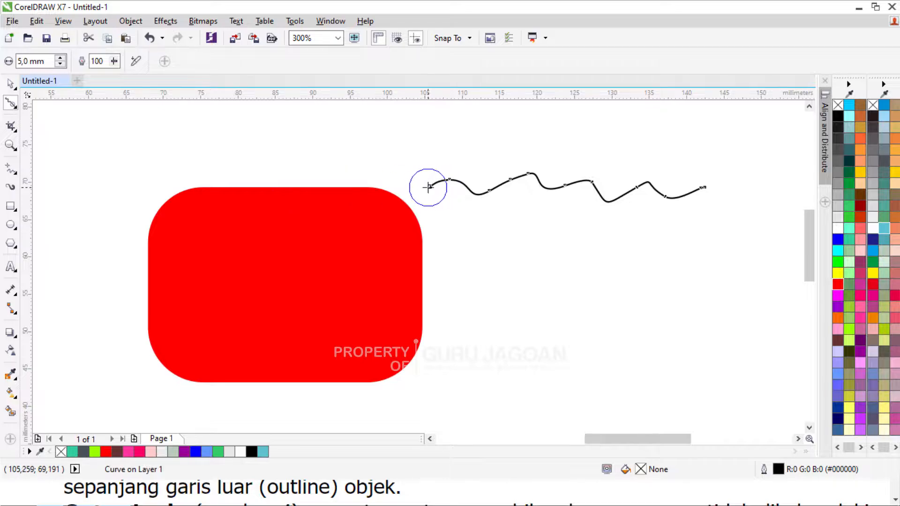
Set the Smooth tool's nib size to 50 mm and smooth the whole wavy line until it is nearly straight.
{"action": "left_click_drag", "start_coordinate": [45, 61], "coordinate": [3, 49]}
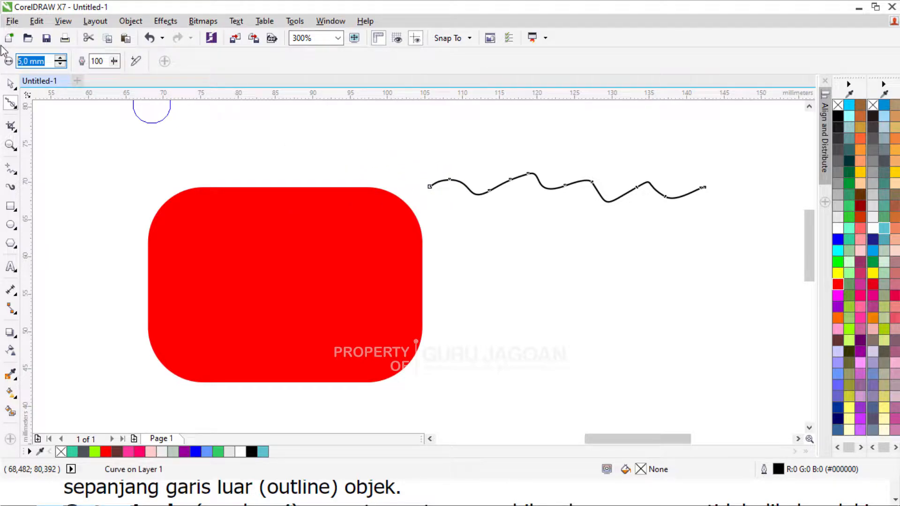
{"action": "type", "text": "50"}
{"action": "key", "text": "Return"}
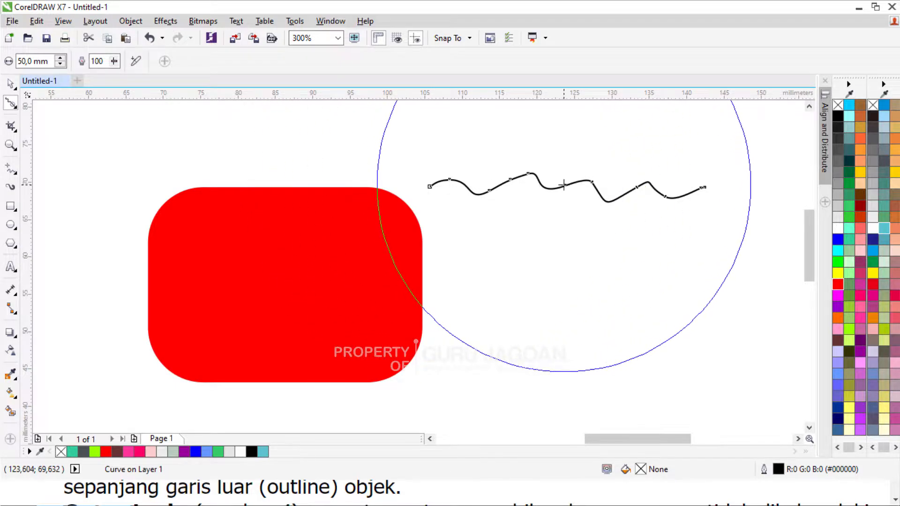
{"action": "left_click_drag", "start_coordinate": [564, 184], "coordinate": [566, 184]}
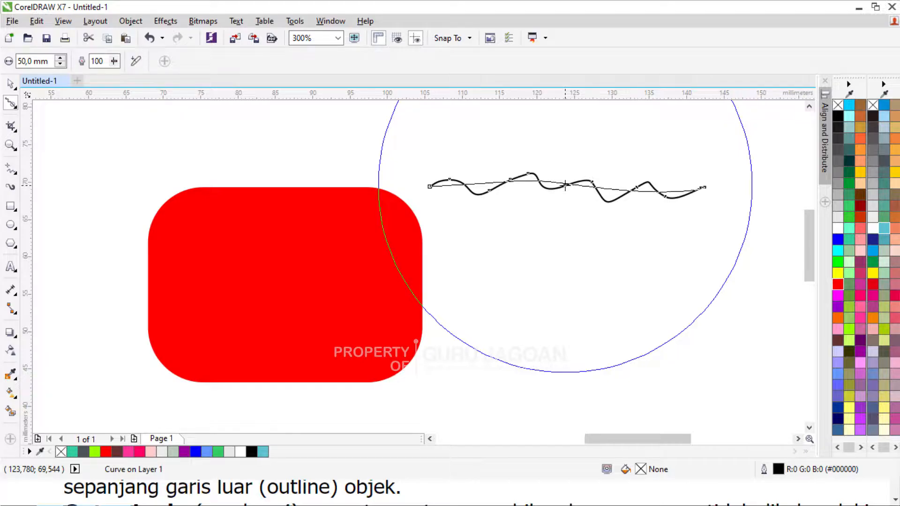
{"action": "left_click_drag", "start_coordinate": [566, 184], "coordinate": [568, 184]}
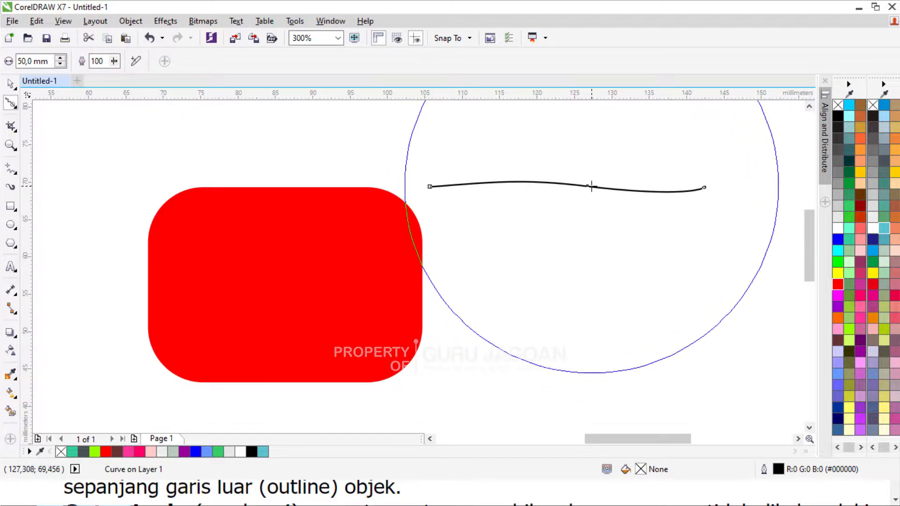
{"action": "left_click_drag", "start_coordinate": [587, 186], "coordinate": [587, 186]}
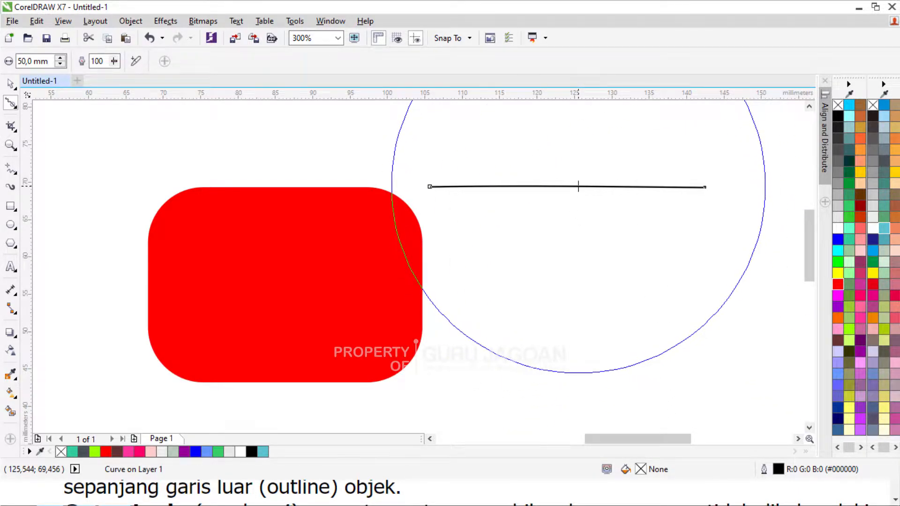
Smooth the freehand line once more at the 50 mm nib size to remove its remaining curve.
{"action": "left_click_drag", "start_coordinate": [580, 186], "coordinate": [578, 186]}
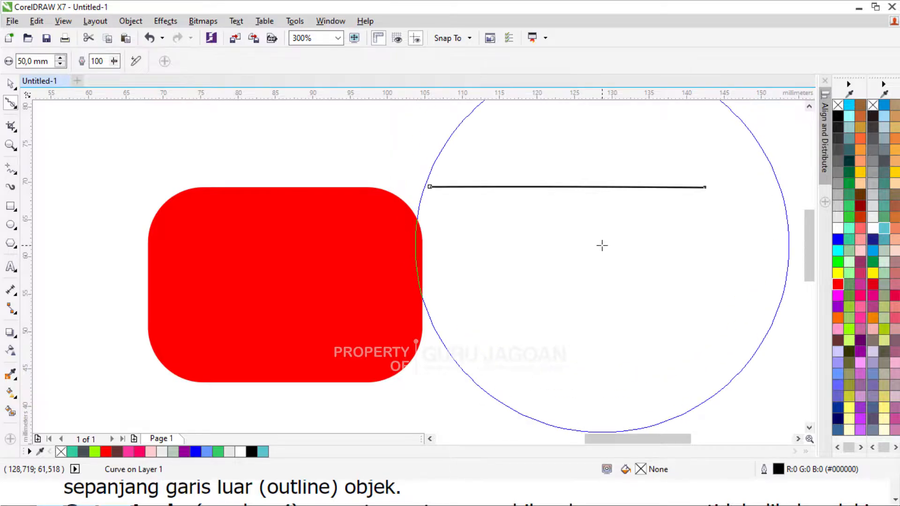
{"action": "left_click", "coordinate": [18, 174]}
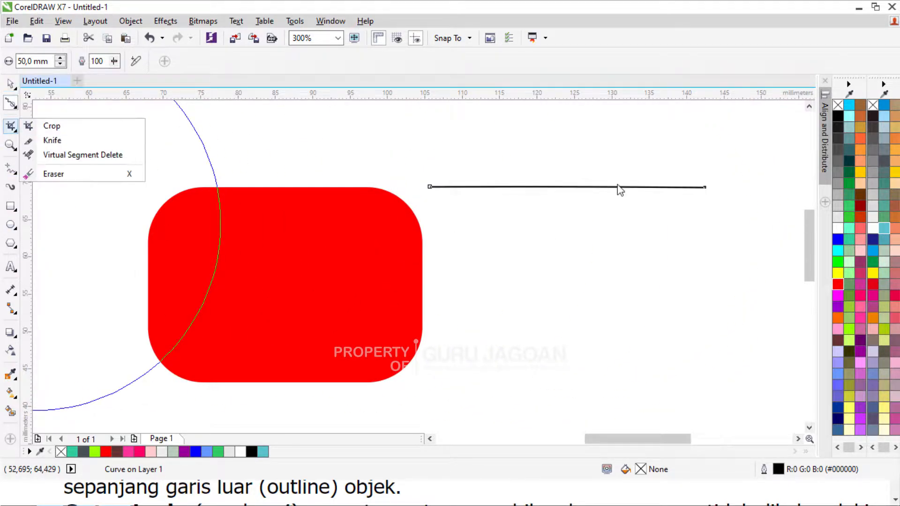
{"action": "left_click", "coordinate": [537, 189]}
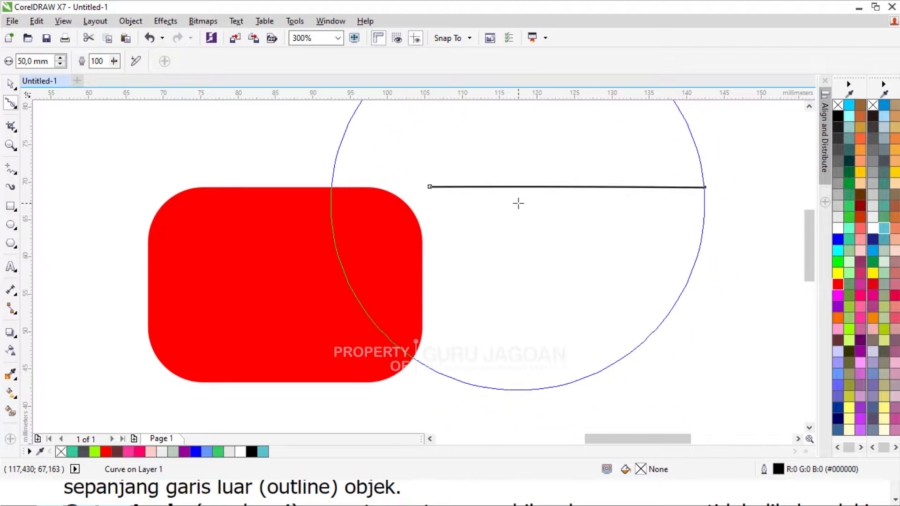
Highlight the Smear tool's name in the tool notes, and return to the CorelDRAW drawing.
{"action": "scroll", "coordinate": [535, 216], "scroll_direction": "down", "scroll_amount": 2}
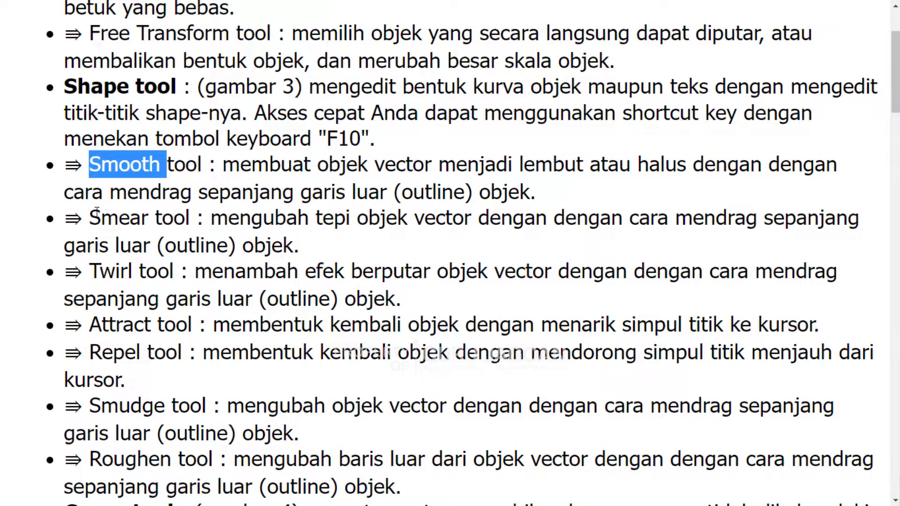
{"action": "left_click_drag", "start_coordinate": [92, 218], "coordinate": [144, 217]}
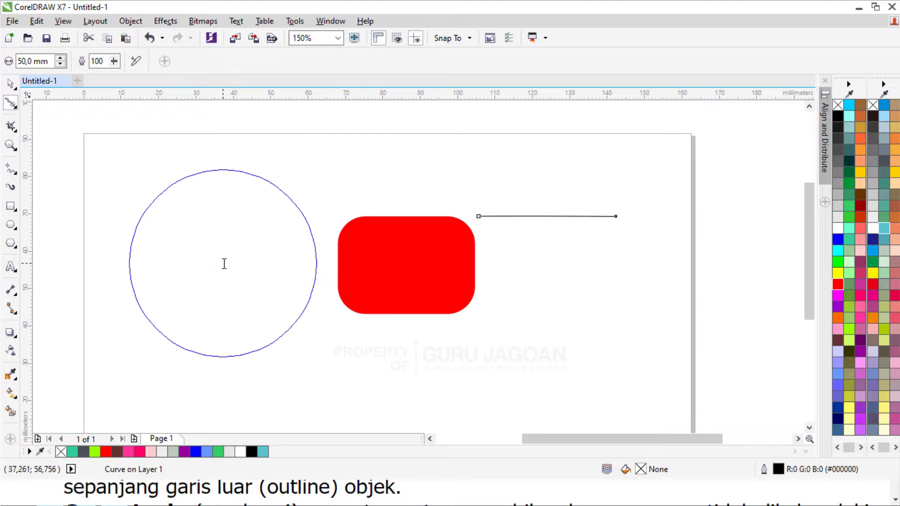
{"action": "left_click_drag", "start_coordinate": [224, 263], "coordinate": [6, 142]}
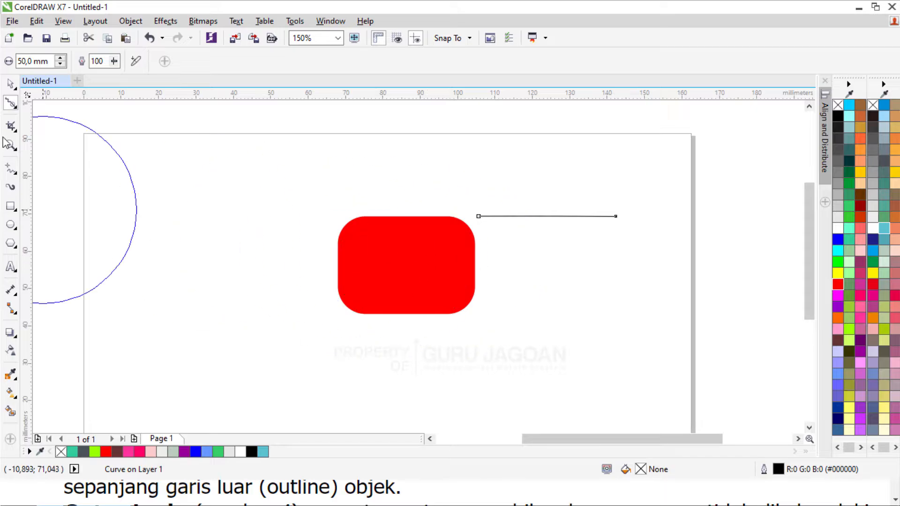
Move the red rectangle to about X 68.5, Y 53.3 mm and the straight line above it to about X 83, Y 82.1 mm.
{"action": "left_click", "coordinate": [11, 85]}
{"action": "left_click", "coordinate": [525, 194]}
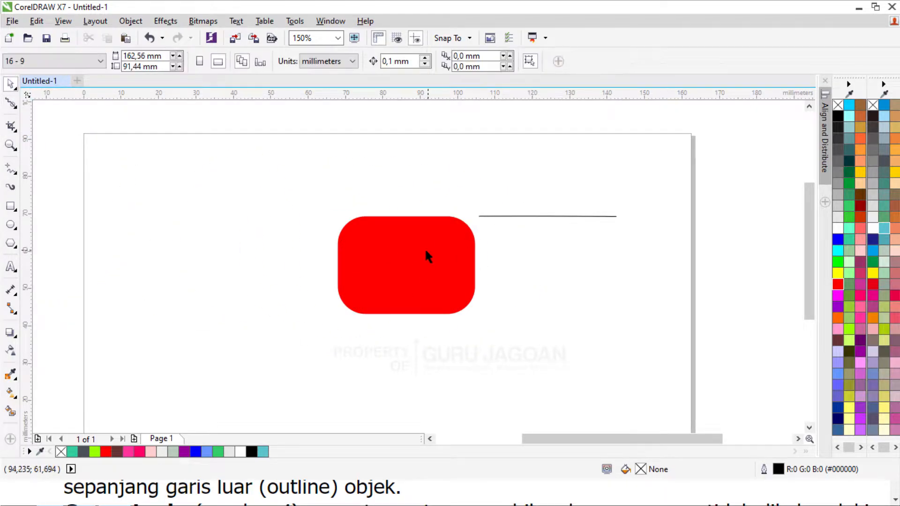
{"action": "left_click", "coordinate": [428, 253]}
{"action": "left_click_drag", "start_coordinate": [423, 259], "coordinate": [357, 270]}
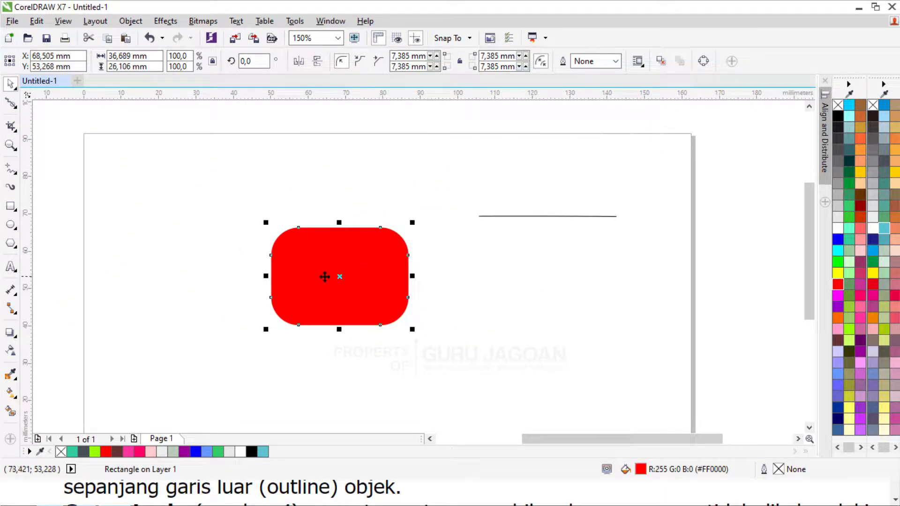
{"action": "left_click_drag", "start_coordinate": [485, 217], "coordinate": [324, 168]}
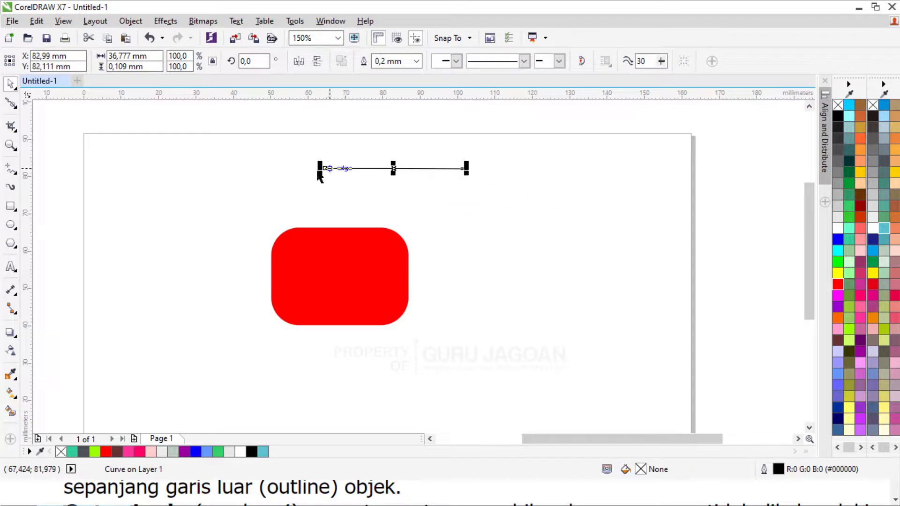
Bend the straight line into an S-shaped curve with the Smear tool at a 50 mm nib size.
{"action": "left_click", "coordinate": [16, 110]}
{"action": "left_click", "coordinate": [55, 136]}
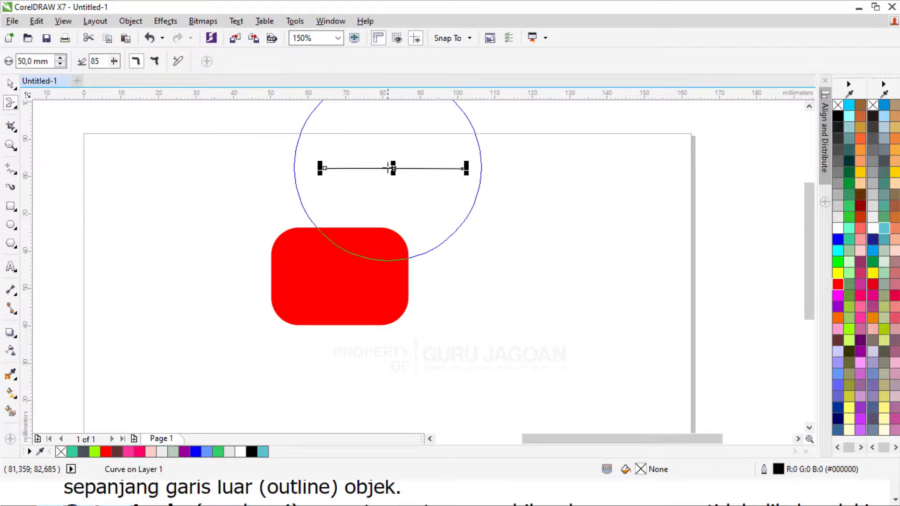
{"action": "mouse_move", "coordinate": [397, 165]}
{"action": "left_mouse_down"}
{"action": "mouse_move", "coordinate": [392, 137]}
{"action": "mouse_move", "coordinate": [419, 145]}
{"action": "mouse_move", "coordinate": [392, 184]}
{"action": "mouse_move", "coordinate": [350, 161]}
{"action": "mouse_move", "coordinate": [365, 145]}
{"action": "left_mouse_up"}
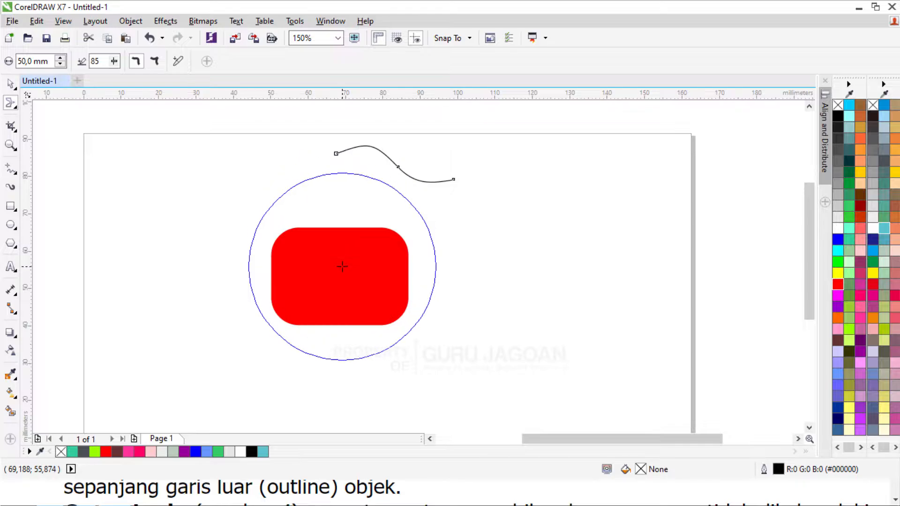
Smear the red rectangle repeatedly in opposite directions across the page to stretch it into a long, irregular shape.
{"action": "left_click", "coordinate": [342, 266]}
{"action": "mouse_move", "coordinate": [346, 171]}
{"action": "left_mouse_down"}
{"action": "mouse_move", "coordinate": [342, 291]}
{"action": "mouse_move", "coordinate": [334, 326]}
{"action": "mouse_move", "coordinate": [318, 328]}
{"action": "mouse_move", "coordinate": [319, 295]}
{"action": "mouse_move", "coordinate": [412, 281]}
{"action": "mouse_move", "coordinate": [382, 301]}
{"action": "mouse_move", "coordinate": [338, 267]}
{"action": "mouse_move", "coordinate": [287, 261]}
{"action": "mouse_move", "coordinate": [73, 176]}
{"action": "left_mouse_up"}
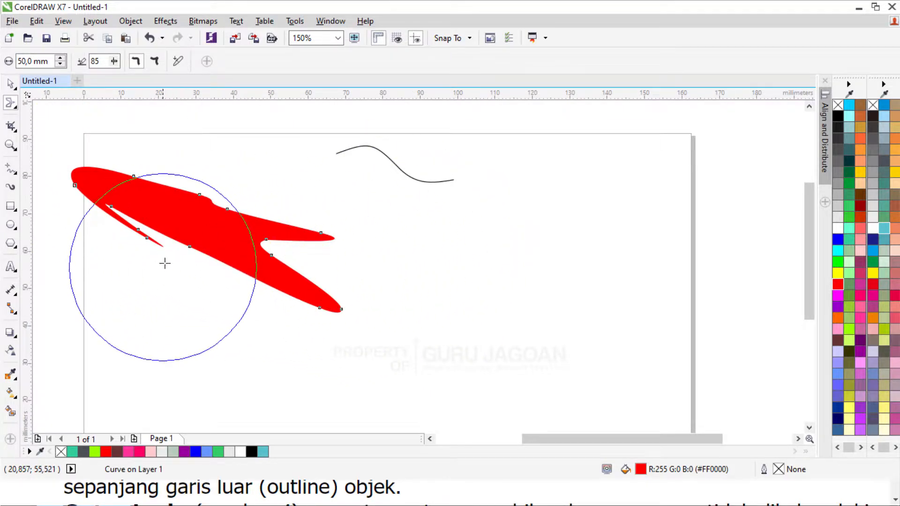
{"action": "mouse_move", "coordinate": [165, 264]}
{"action": "left_mouse_down"}
{"action": "mouse_move", "coordinate": [241, 149]}
{"action": "mouse_move", "coordinate": [488, 207]}
{"action": "mouse_move", "coordinate": [469, 219]}
{"action": "left_mouse_up"}
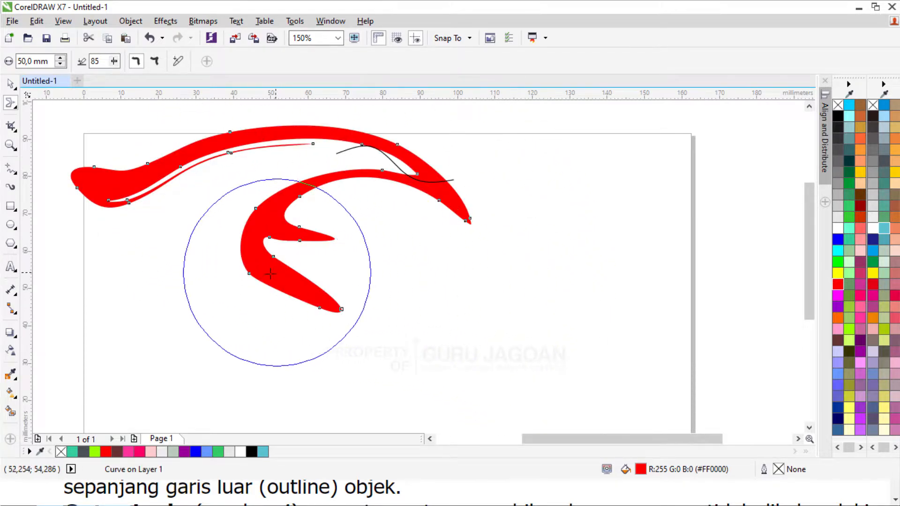
{"action": "mouse_move", "coordinate": [149, 177]}
{"action": "left_mouse_down"}
{"action": "mouse_move", "coordinate": [184, 205]}
{"action": "mouse_move", "coordinate": [385, 238]}
{"action": "mouse_move", "coordinate": [436, 235]}
{"action": "left_mouse_up"}
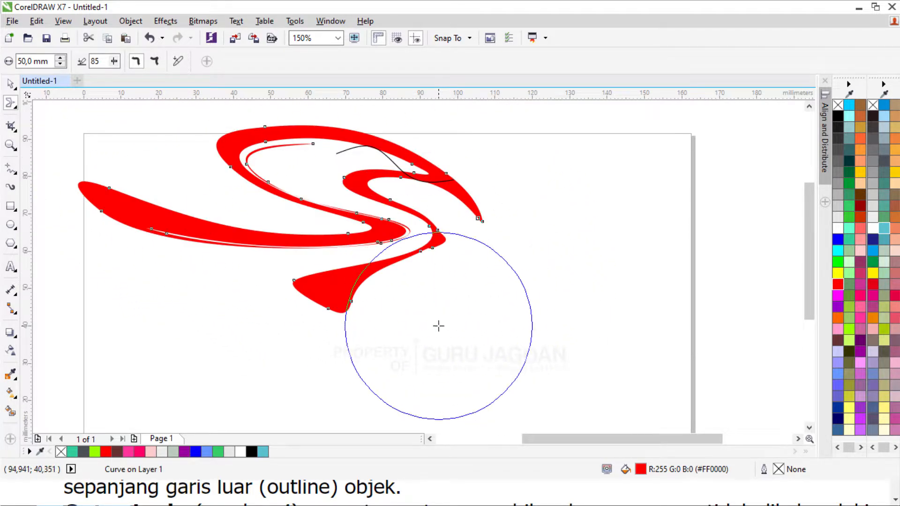
{"action": "mouse_move", "coordinate": [202, 234]}
{"action": "left_mouse_down"}
{"action": "mouse_move", "coordinate": [175, 167]}
{"action": "mouse_move", "coordinate": [134, 164]}
{"action": "mouse_move", "coordinate": [229, 195]}
{"action": "mouse_move", "coordinate": [275, 187]}
{"action": "mouse_move", "coordinate": [458, 209]}
{"action": "mouse_move", "coordinate": [436, 215]}
{"action": "mouse_move", "coordinate": [327, 351]}
{"action": "mouse_move", "coordinate": [234, 315]}
{"action": "mouse_move", "coordinate": [360, 117]}
{"action": "mouse_move", "coordinate": [418, 156]}
{"action": "mouse_move", "coordinate": [430, 215]}
{"action": "mouse_move", "coordinate": [273, 155]}
{"action": "mouse_move", "coordinate": [314, 150]}
{"action": "mouse_move", "coordinate": [335, 310]}
{"action": "mouse_move", "coordinate": [293, 265]}
{"action": "mouse_move", "coordinate": [476, 235]}
{"action": "left_mouse_up"}
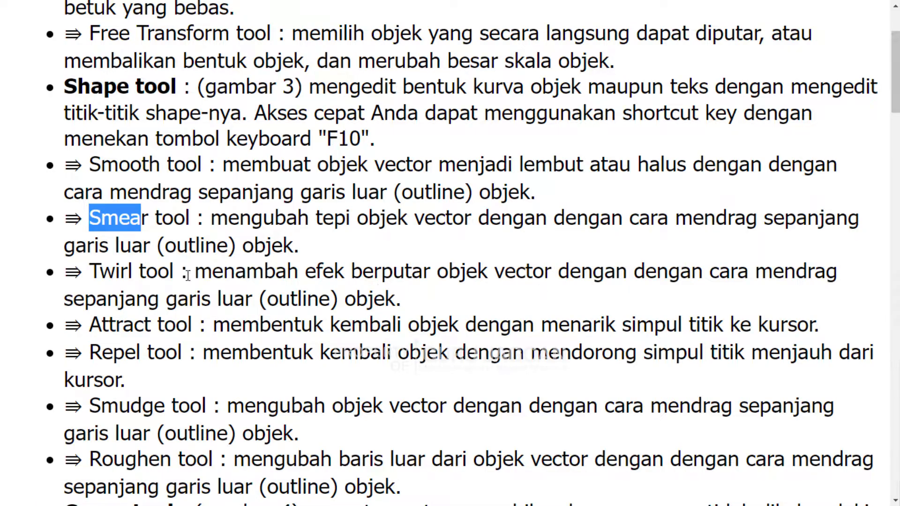
Highlight the Twirl tool's name in the tool notes, and delete both smeared objects from the drawing.
{"action": "left_click_drag", "start_coordinate": [90, 272], "coordinate": [104, 263]}
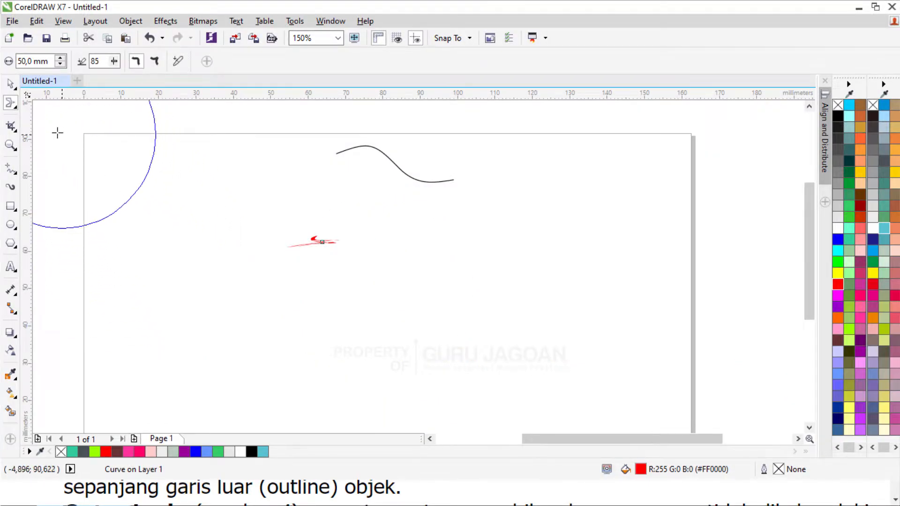
{"action": "left_click", "coordinate": [10, 85]}
{"action": "mouse_move", "coordinate": [227, 127]}
{"action": "left_mouse_down"}
{"action": "mouse_move", "coordinate": [542, 314]}
{"action": "mouse_move", "coordinate": [549, 328]}
{"action": "left_mouse_up"}
{"action": "key", "text": "Delete"}
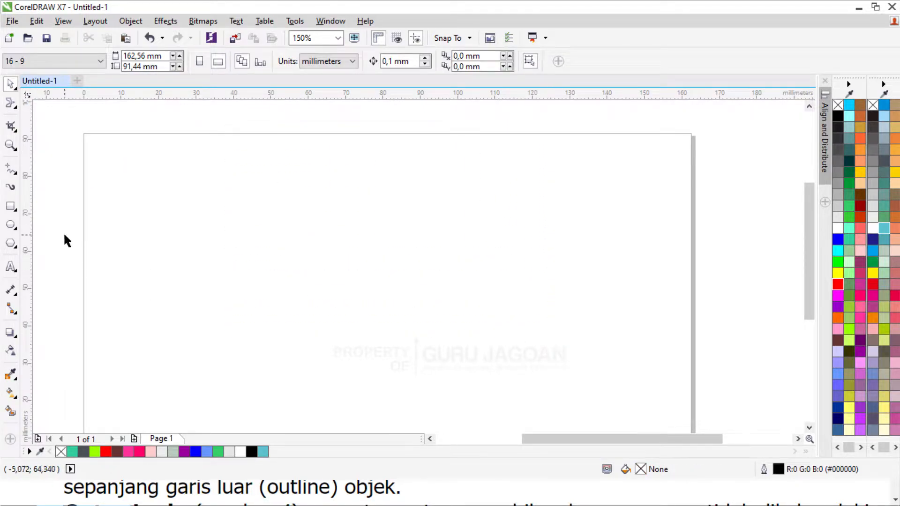
Draw eight freehand lines crossing each other as a loose slanted grid, the lowest about 45 mm wide.
{"action": "left_click", "coordinate": [17, 174]}
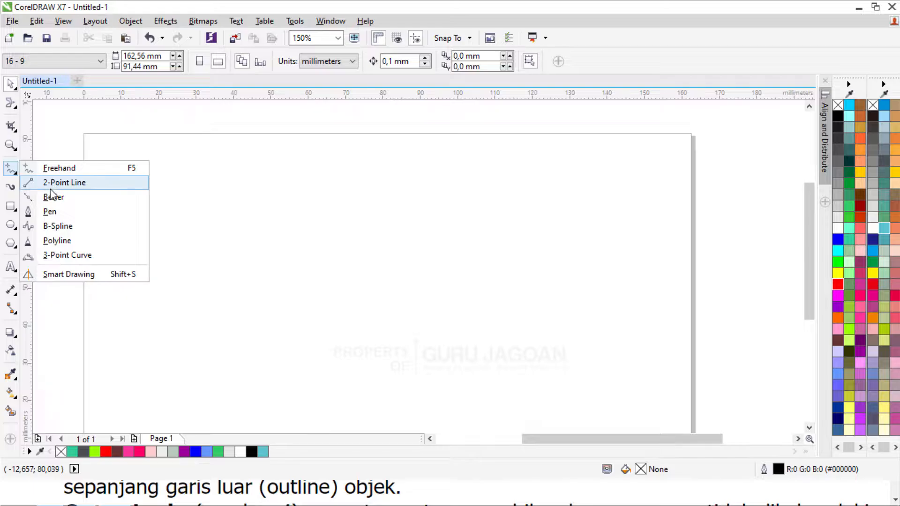
{"action": "left_click", "coordinate": [59, 168]}
{"action": "left_click_drag", "start_coordinate": [191, 214], "coordinate": [312, 180]}
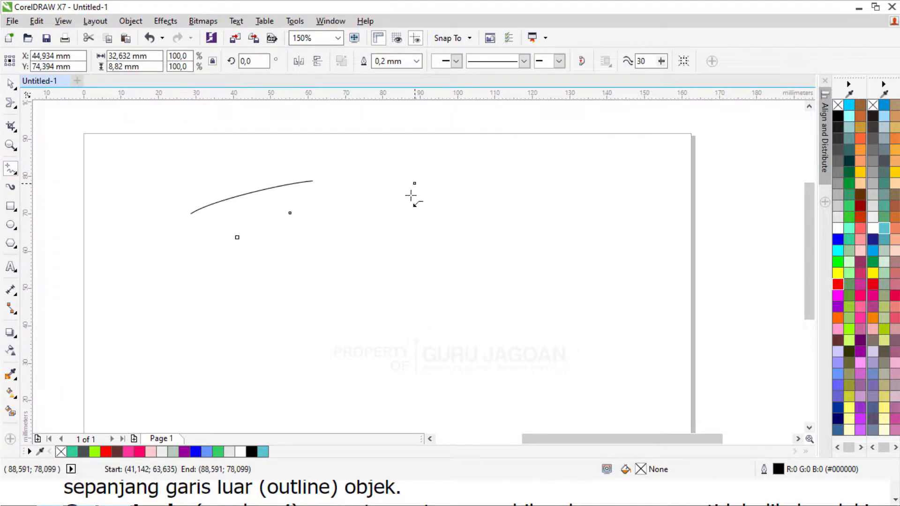
{"action": "left_click_drag", "start_coordinate": [282, 263], "coordinate": [410, 212]}
{"action": "mouse_move", "coordinate": [244, 160]}
{"action": "left_mouse_down"}
{"action": "mouse_move", "coordinate": [408, 250]}
{"action": "mouse_move", "coordinate": [358, 272]}
{"action": "left_mouse_up"}
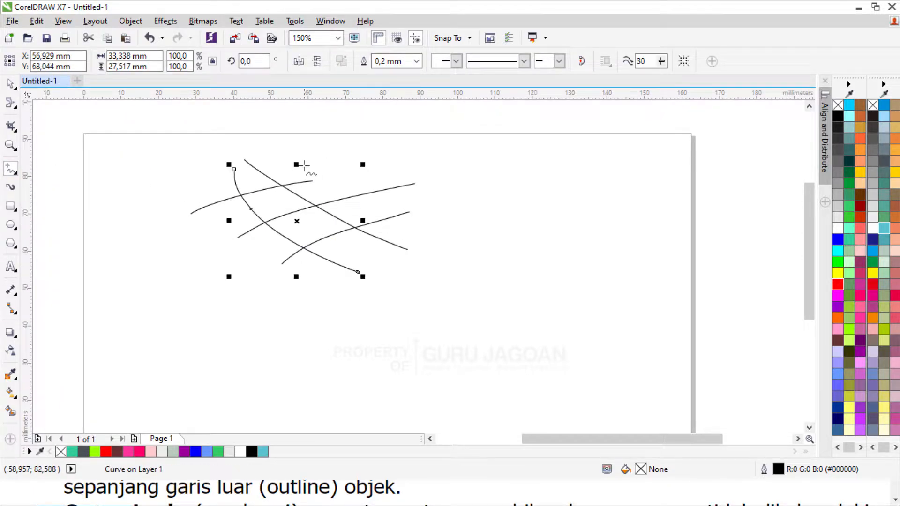
{"action": "left_click_drag", "start_coordinate": [301, 163], "coordinate": [436, 238]}
{"action": "left_click_drag", "start_coordinate": [378, 156], "coordinate": [507, 233]}
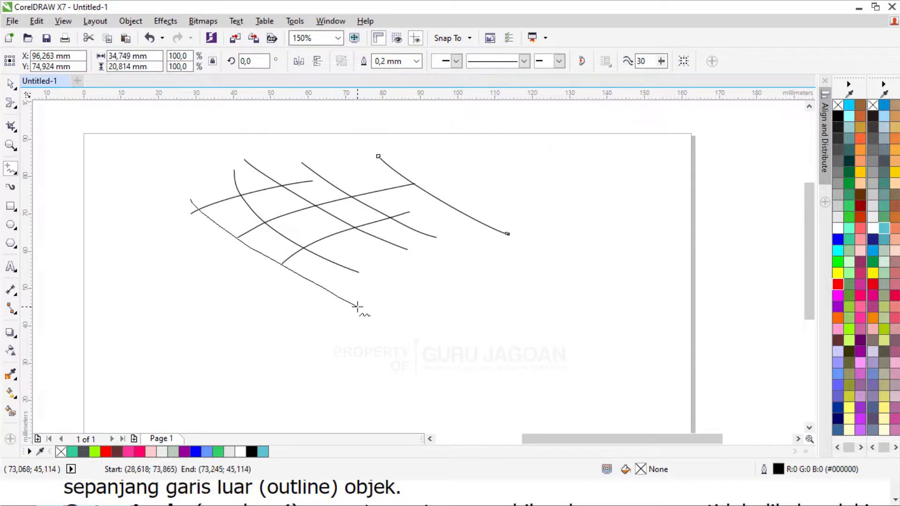
{"action": "left_click_drag", "start_coordinate": [357, 307], "coordinate": [357, 307]}
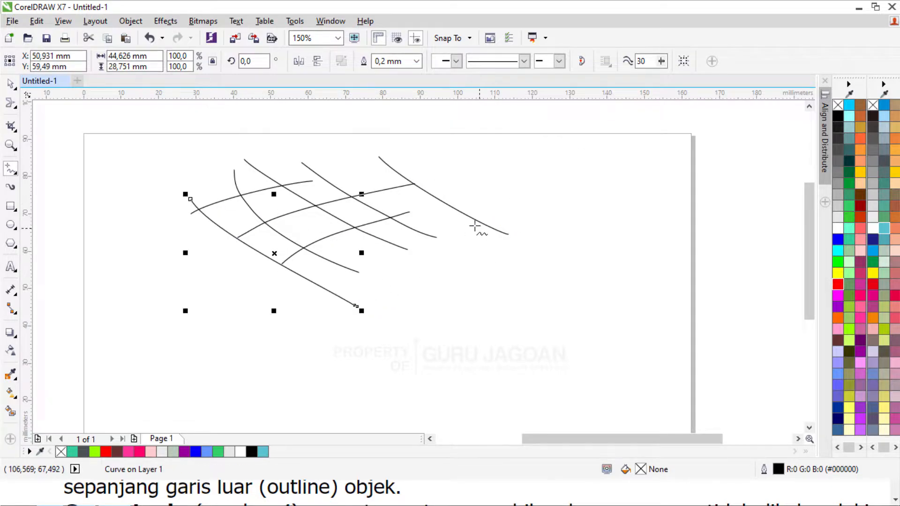
Twirl the lowest line into a spiral with the 50 mm nib, and move it to about X 143.4, Y 68.3 mm.
{"action": "left_click", "coordinate": [17, 108]}
{"action": "left_click", "coordinate": [54, 148]}
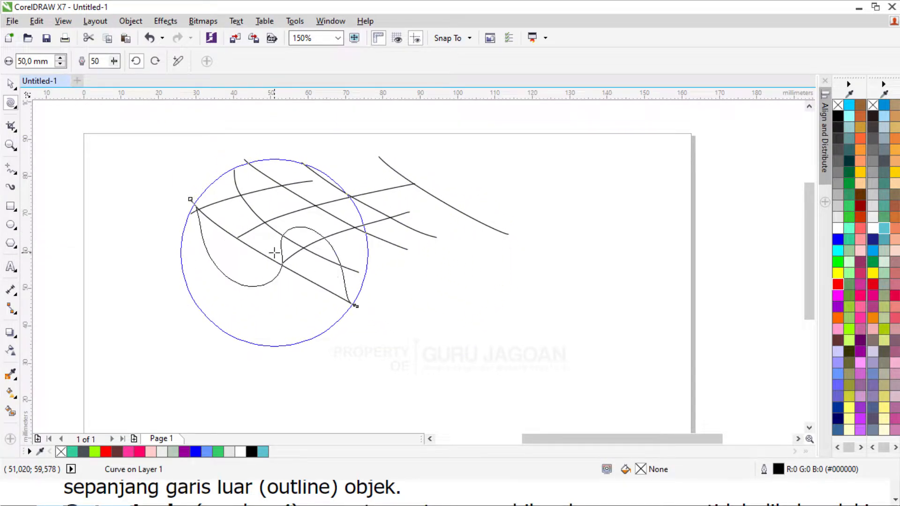
{"action": "left_click_drag", "start_coordinate": [274, 252], "coordinate": [271, 246]}
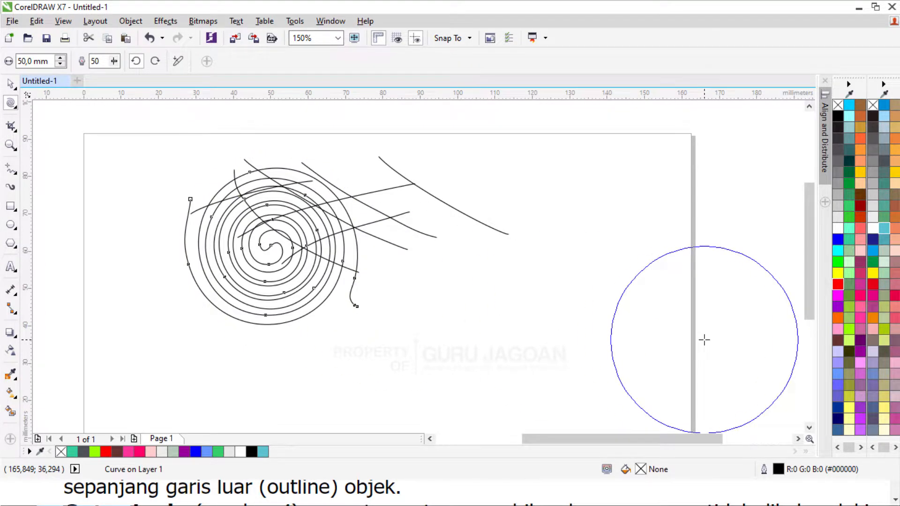
{"action": "left_click", "coordinate": [10, 84]}
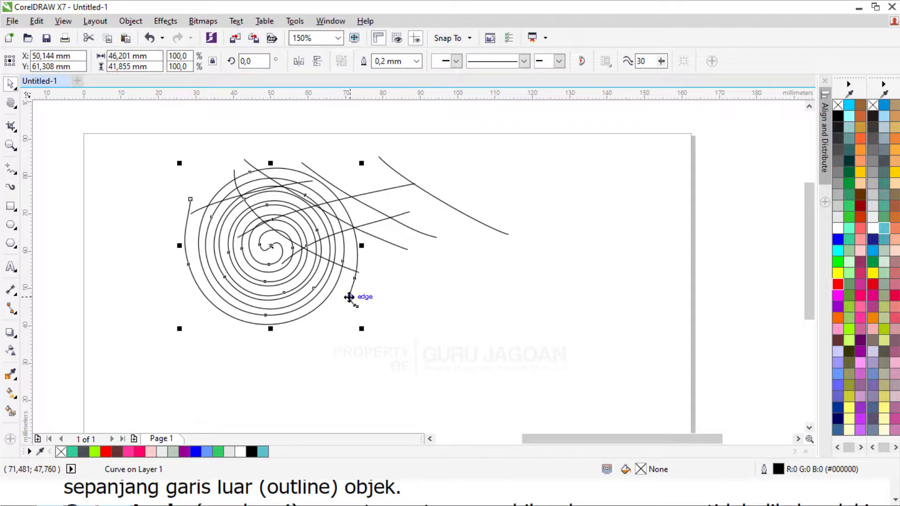
{"action": "left_click_drag", "start_coordinate": [350, 297], "coordinate": [700, 266]}
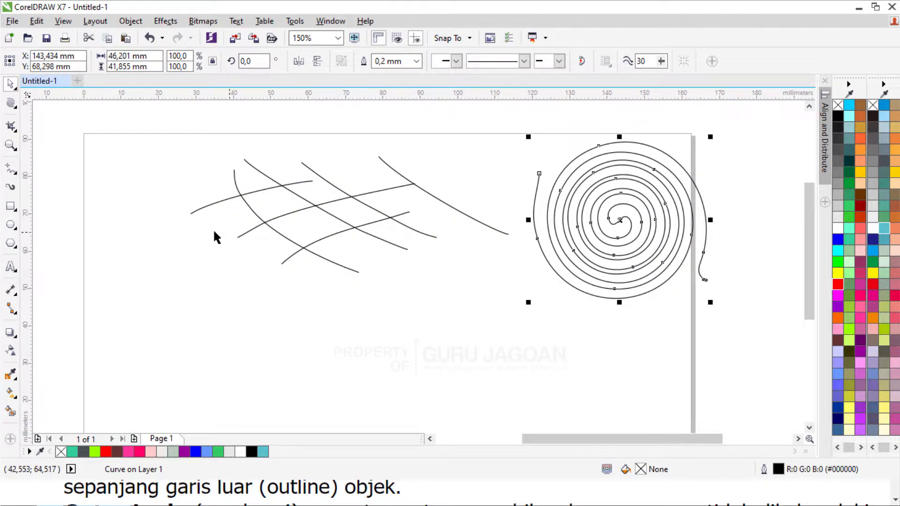
Group the seven remaining crossing lines and twirl the group into a dense spiral with the 50 mm nib.
{"action": "scroll", "coordinate": [207, 241], "scroll_direction": "down", "scroll_amount": 2}
{"action": "scroll", "coordinate": [210, 206], "scroll_direction": "up", "scroll_amount": 2}
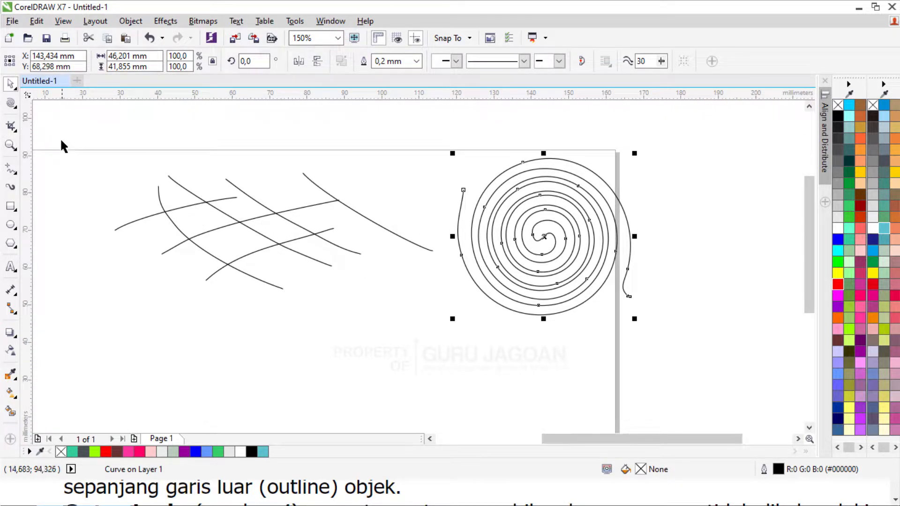
{"action": "left_click_drag", "start_coordinate": [57, 127], "coordinate": [452, 352]}
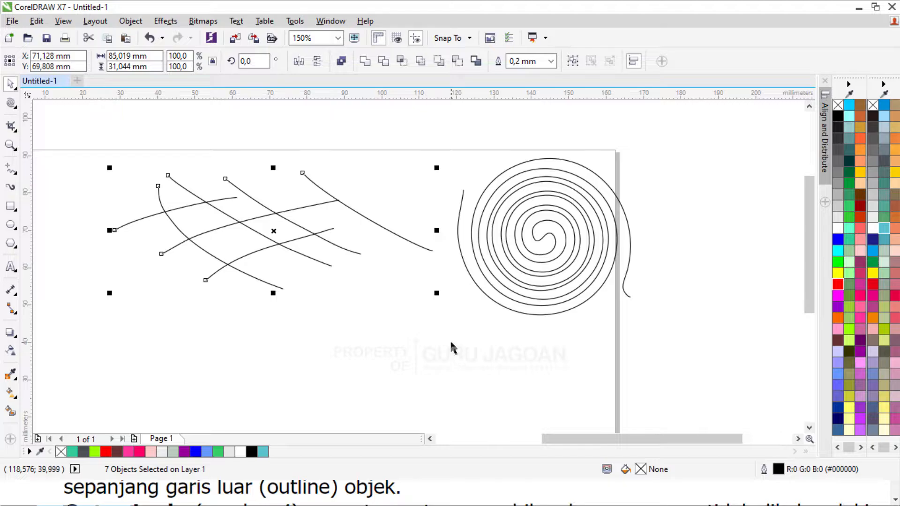
{"action": "key", "text": "ctrl+g"}
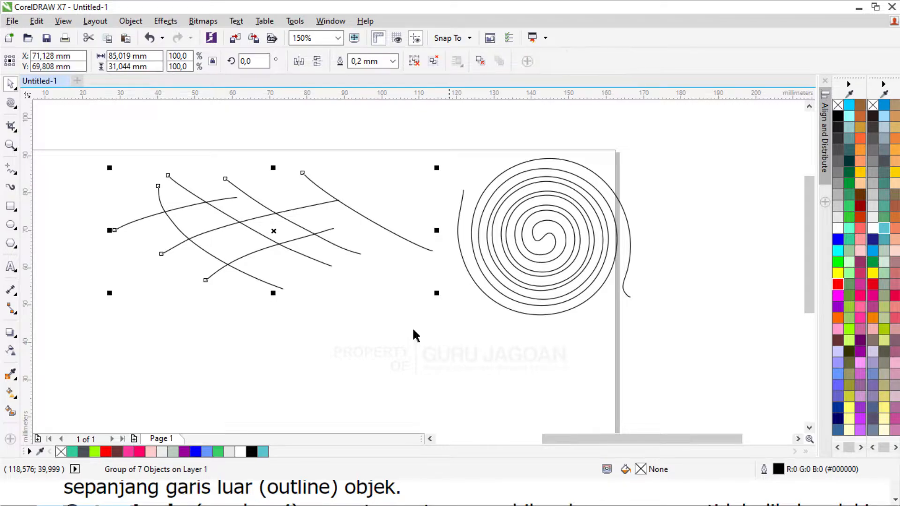
{"action": "left_click", "coordinate": [11, 103]}
{"action": "left_click_drag", "start_coordinate": [273, 231], "coordinate": [274, 230]}
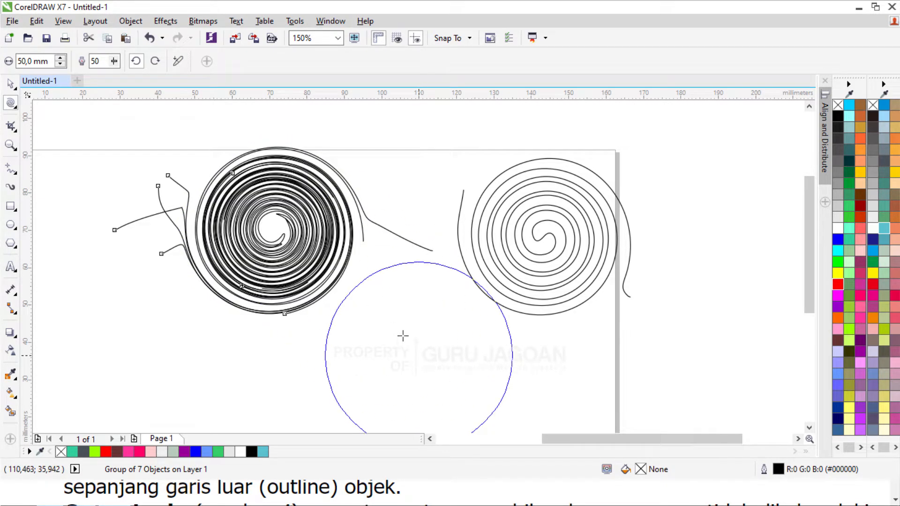
Give the twirled group a yellow fill and a red outline, and place it to the left of the single-line spiral.
{"action": "left_click", "coordinate": [9, 84]}
{"action": "left_click_drag", "start_coordinate": [174, 197], "coordinate": [346, 180]}
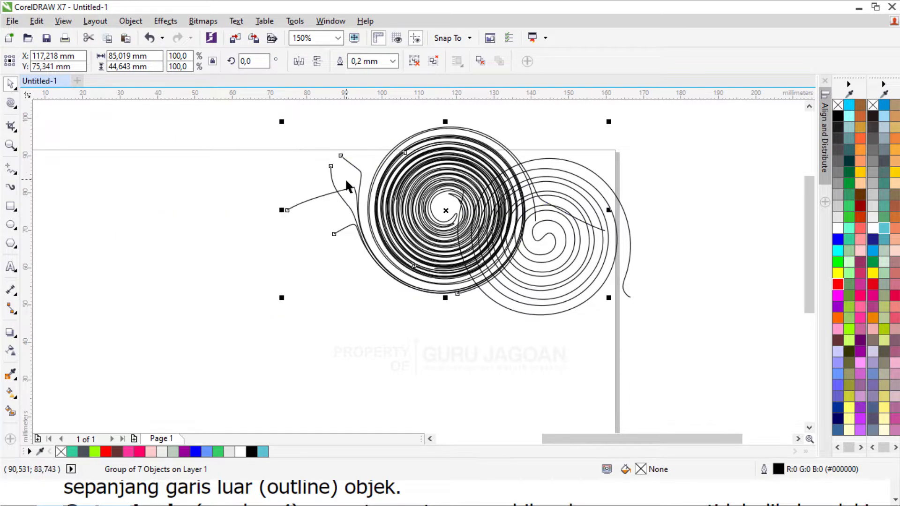
{"action": "left_click", "coordinate": [311, 206]}
{"action": "left_click", "coordinate": [346, 191]}
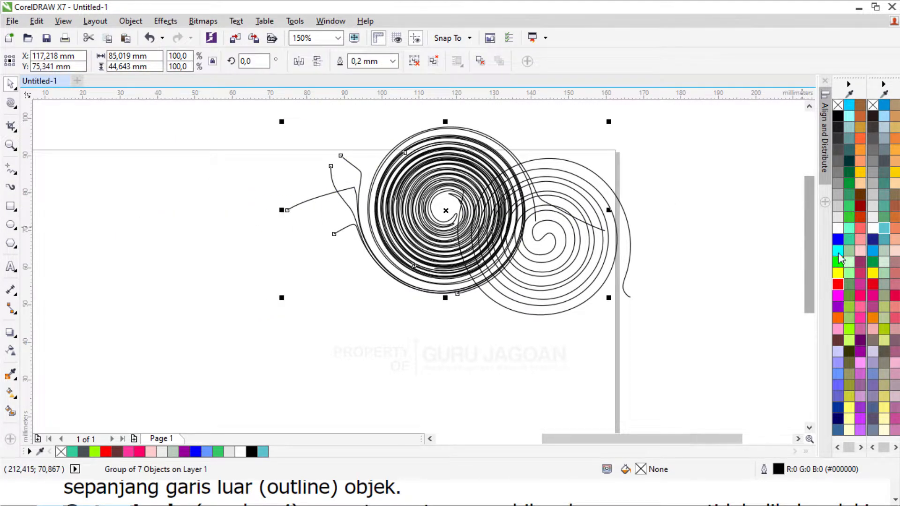
{"action": "left_click", "coordinate": [838, 273]}
{"action": "right_click", "coordinate": [873, 285]}
{"action": "left_click_drag", "start_coordinate": [403, 282], "coordinate": [260, 320]}
{"action": "left_click", "coordinate": [468, 164]}
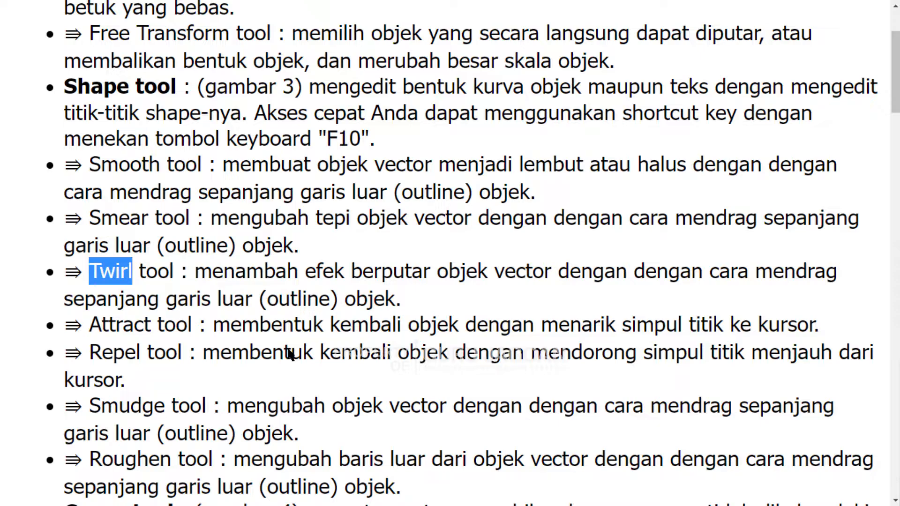
Switch to CorelDRAW and pull the red spiral group into a tail toward the page's lower right corner with the 50 mm Attract tool.
{"action": "key", "text": "alt+Tab"}
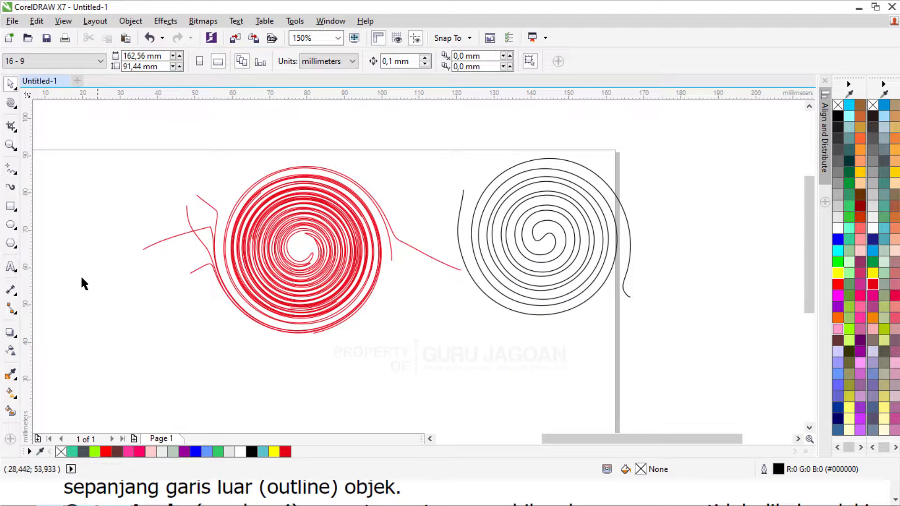
{"action": "left_click", "coordinate": [17, 111]}
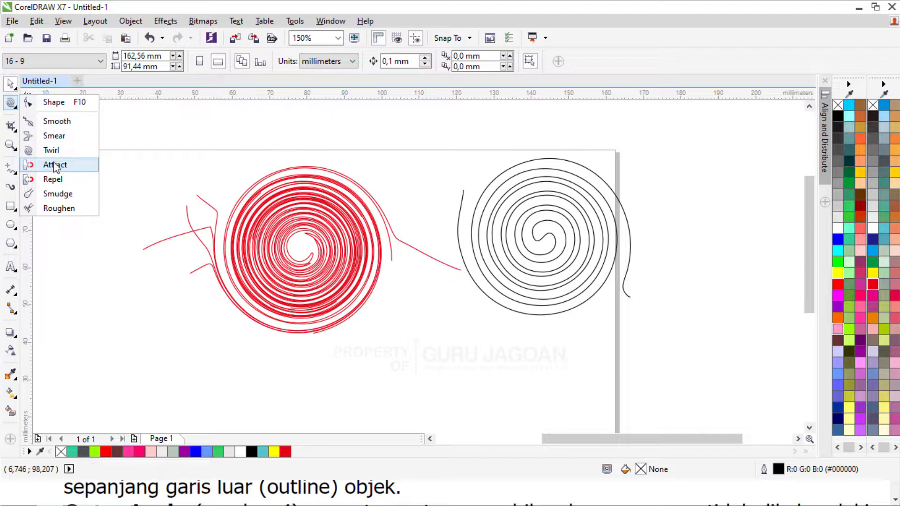
{"action": "left_click", "coordinate": [57, 167]}
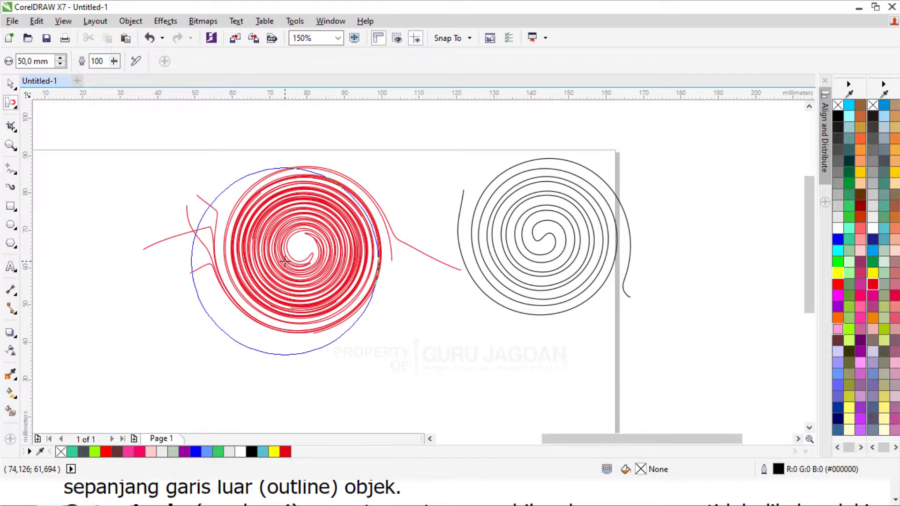
{"action": "mouse_move", "coordinate": [285, 261]}
{"action": "left_mouse_down"}
{"action": "mouse_move", "coordinate": [361, 203]}
{"action": "mouse_move", "coordinate": [402, 291]}
{"action": "mouse_move", "coordinate": [444, 342]}
{"action": "mouse_move", "coordinate": [455, 406]}
{"action": "mouse_move", "coordinate": [524, 470]}
{"action": "mouse_move", "coordinate": [686, 379]}
{"action": "left_mouse_up"}
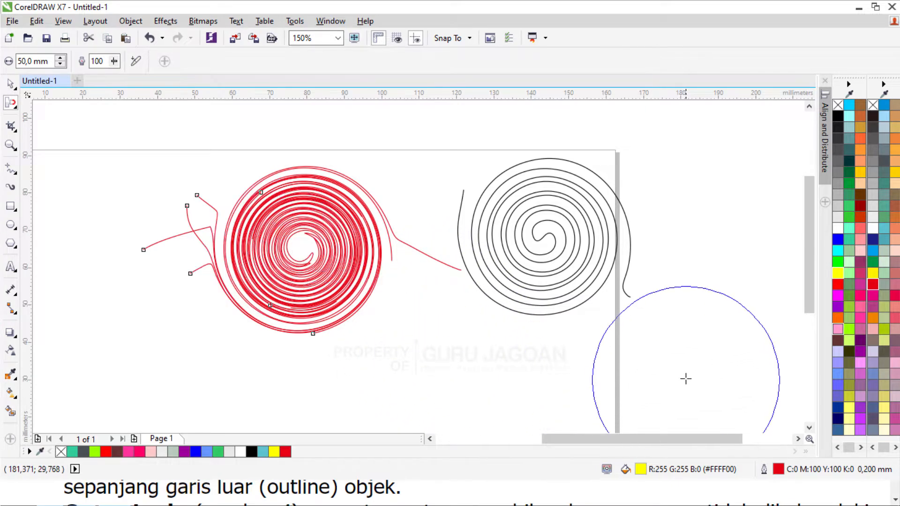
{"action": "scroll", "coordinate": [289, 202], "scroll_direction": "down", "scroll_amount": 2}
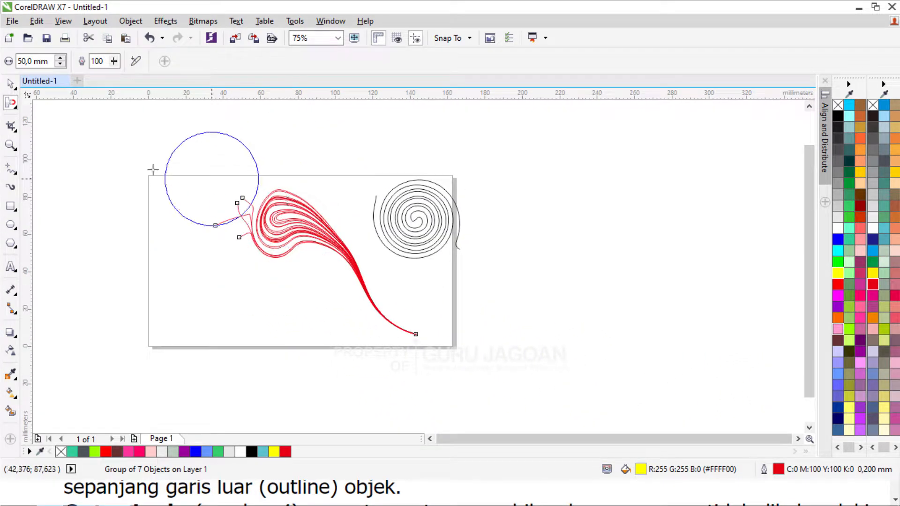
Pinch the red group's upper and middle strands together at several points with the 50 mm Attract tool.
{"action": "left_click", "coordinate": [15, 110]}
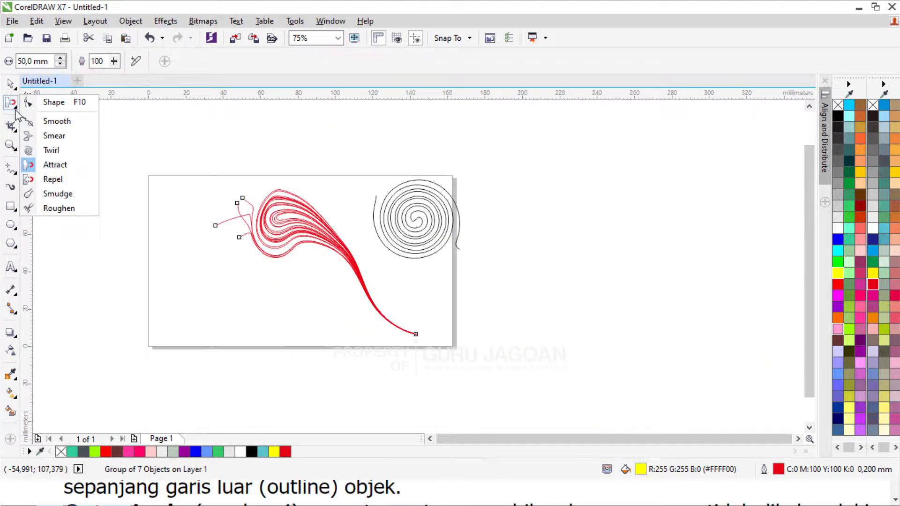
{"action": "mouse_move", "coordinate": [290, 168]}
{"action": "left_mouse_down"}
{"action": "mouse_move", "coordinate": [287, 160]}
{"action": "mouse_move", "coordinate": [294, 206]}
{"action": "left_mouse_up"}
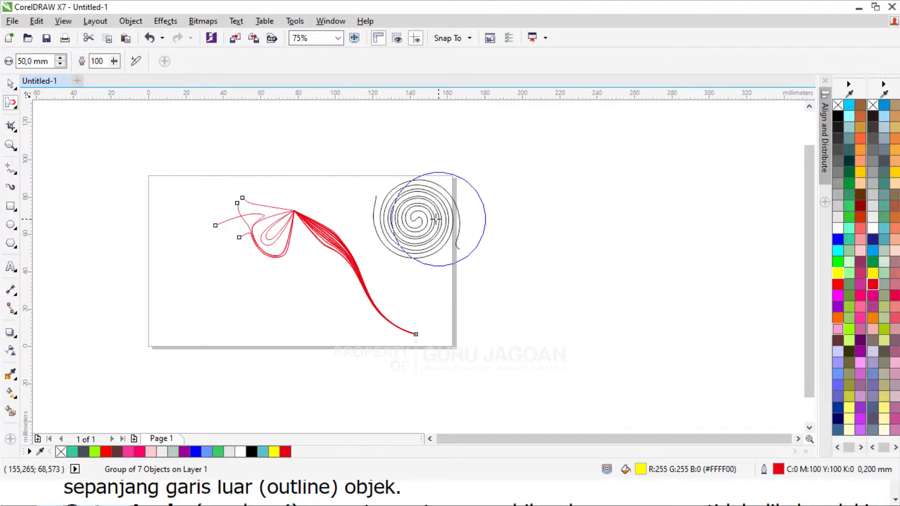
{"action": "scroll", "coordinate": [325, 224], "scroll_direction": "up", "scroll_amount": 4}
{"action": "scroll", "coordinate": [289, 187], "scroll_direction": "down", "scroll_amount": 2}
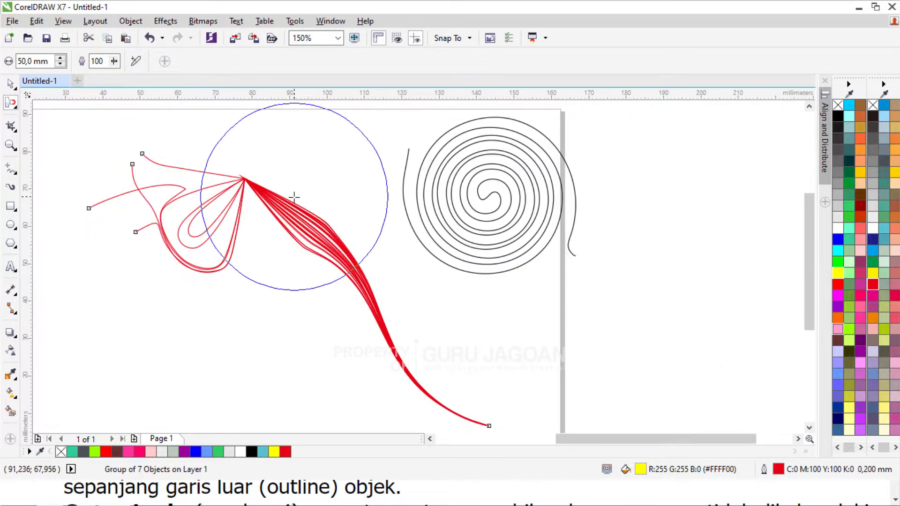
{"action": "left_click_drag", "start_coordinate": [304, 199], "coordinate": [344, 193]}
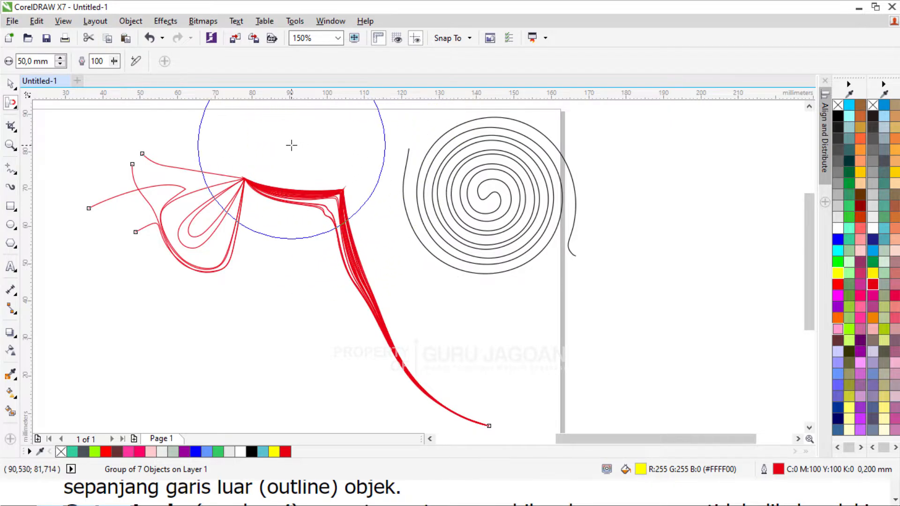
{"action": "left_click_drag", "start_coordinate": [292, 146], "coordinate": [291, 146]}
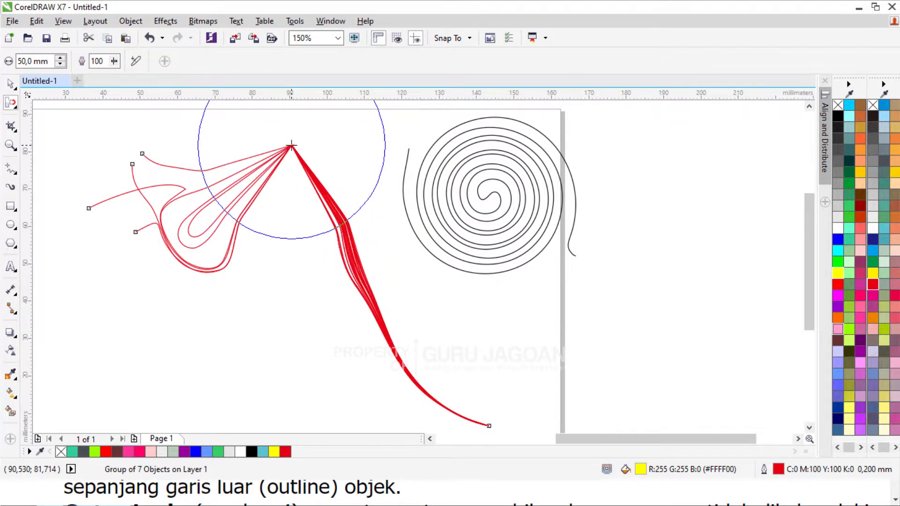
{"action": "left_click_drag", "start_coordinate": [280, 282], "coordinate": [281, 282]}
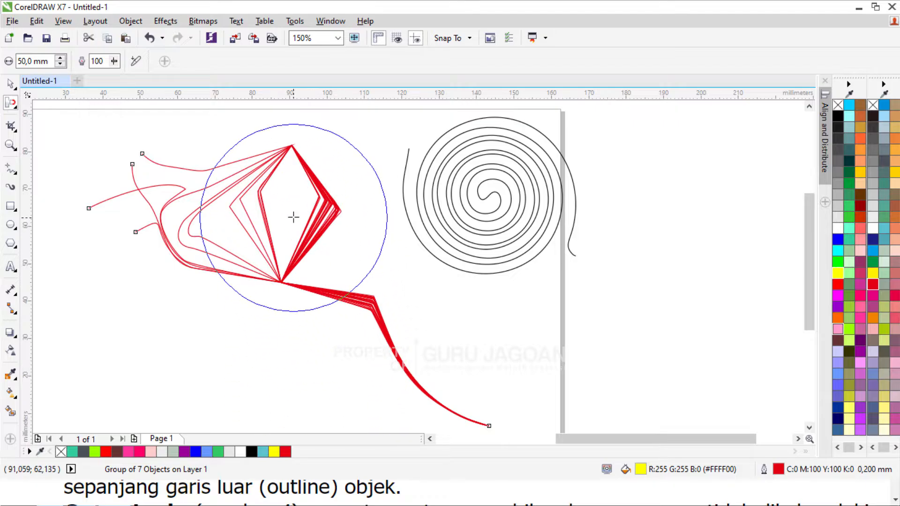
{"action": "left_click_drag", "start_coordinate": [286, 198], "coordinate": [286, 198]}
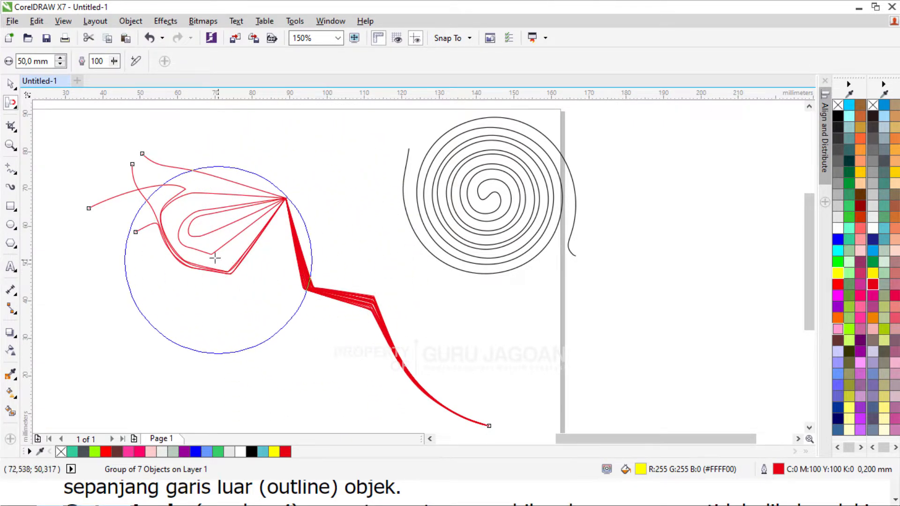
Attract the red group's left ends and its lower tail strands to single points, and highlight Attract in the tool notes.
{"action": "left_click_drag", "start_coordinate": [169, 210], "coordinate": [169, 209]}
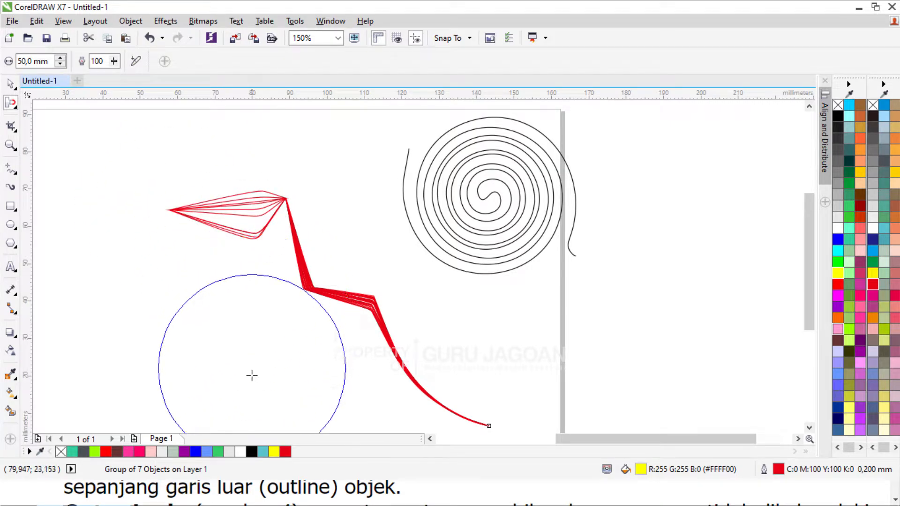
{"action": "left_click", "coordinate": [341, 247]}
{"action": "left_click_drag", "start_coordinate": [392, 263], "coordinate": [396, 268]}
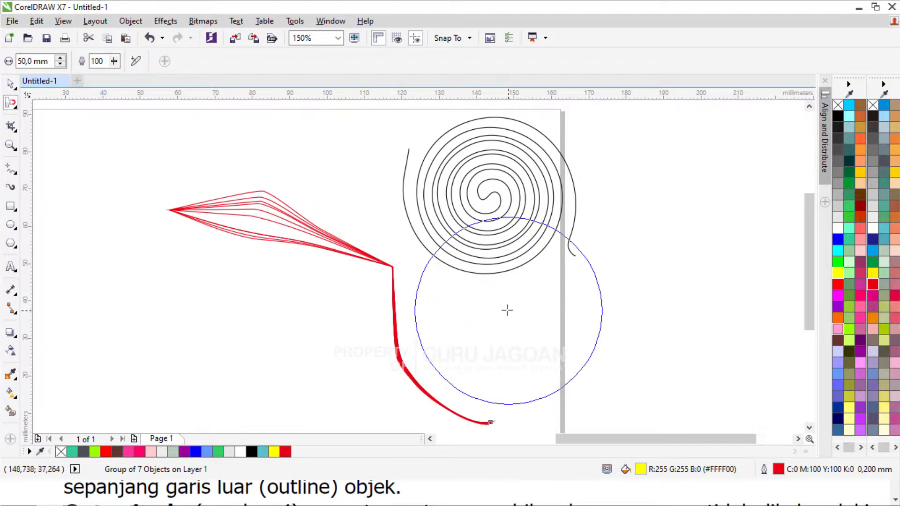
{"action": "left_click", "coordinate": [458, 325]}
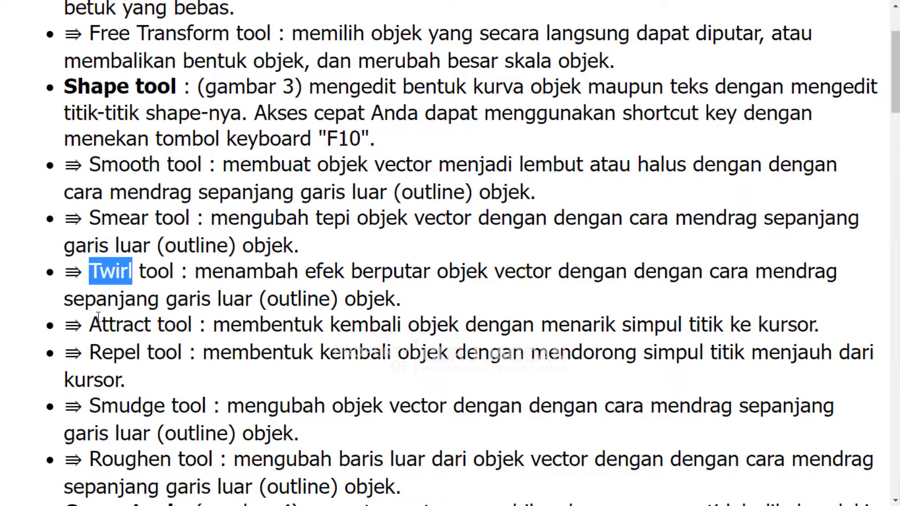
{"action": "left_click_drag", "start_coordinate": [89, 324], "coordinate": [100, 325]}
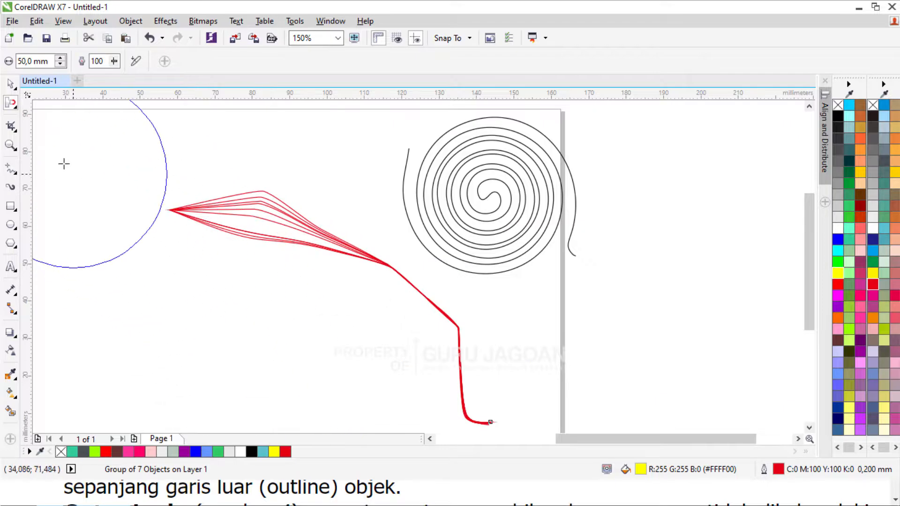
Push the red group's lines apart into broad curves extending past the page's right edge with the 50 mm Repel tool.
{"action": "left_click", "coordinate": [18, 112]}
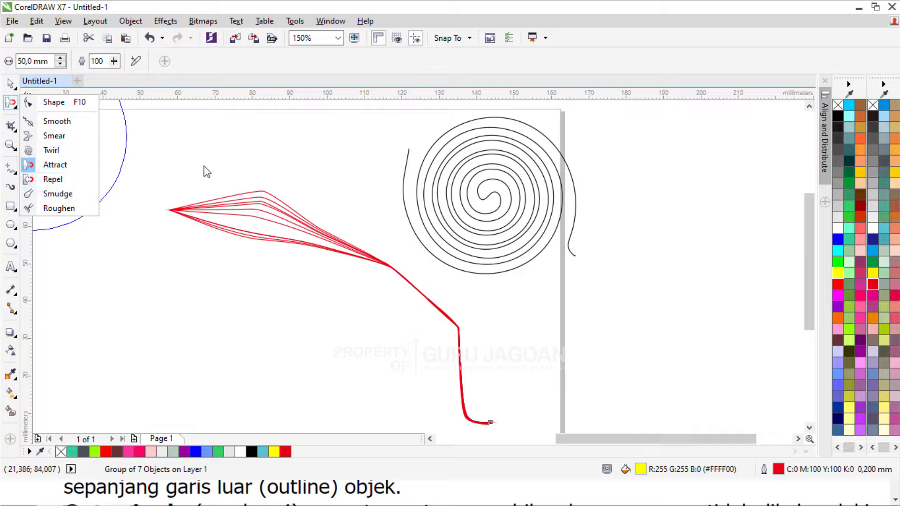
{"action": "left_click", "coordinate": [82, 178]}
{"action": "mouse_move", "coordinate": [258, 215]}
{"action": "left_mouse_down"}
{"action": "mouse_move", "coordinate": [253, 271]}
{"action": "mouse_move", "coordinate": [360, 242]}
{"action": "mouse_move", "coordinate": [346, 257]}
{"action": "mouse_move", "coordinate": [265, 221]}
{"action": "left_mouse_up"}
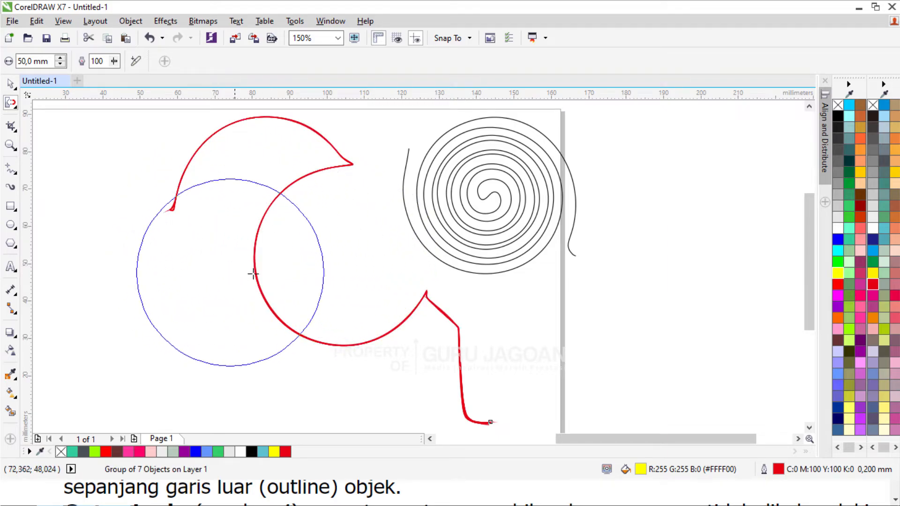
{"action": "scroll", "coordinate": [303, 229], "scroll_direction": "down", "scroll_amount": 2}
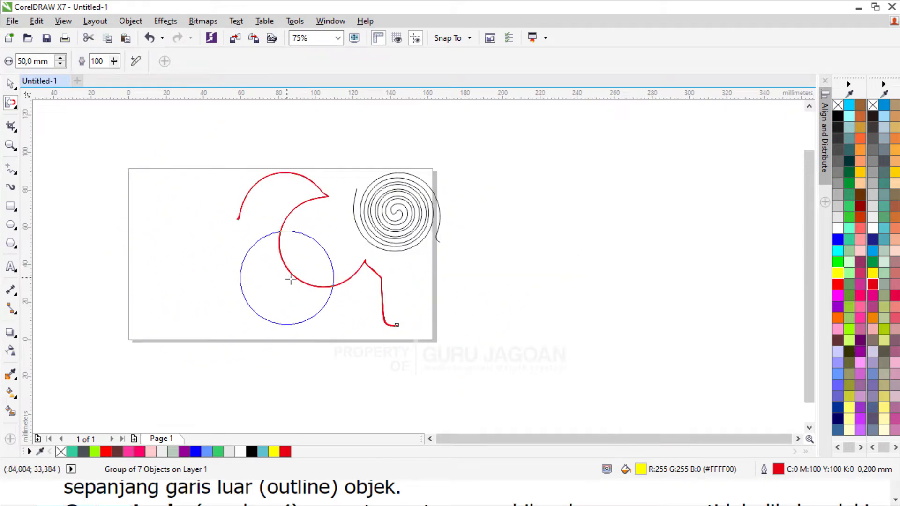
{"action": "mouse_move", "coordinate": [396, 325]}
{"action": "left_mouse_down"}
{"action": "mouse_move", "coordinate": [371, 318]}
{"action": "mouse_move", "coordinate": [378, 286]}
{"action": "mouse_move", "coordinate": [358, 269]}
{"action": "mouse_move", "coordinate": [342, 286]}
{"action": "mouse_move", "coordinate": [303, 264]}
{"action": "mouse_move", "coordinate": [244, 289]}
{"action": "mouse_move", "coordinate": [279, 251]}
{"action": "mouse_move", "coordinate": [330, 237]}
{"action": "mouse_move", "coordinate": [407, 184]}
{"action": "mouse_move", "coordinate": [466, 168]}
{"action": "mouse_move", "coordinate": [499, 177]}
{"action": "mouse_move", "coordinate": [557, 275]}
{"action": "mouse_move", "coordinate": [601, 305]}
{"action": "mouse_move", "coordinate": [679, 264]}
{"action": "left_mouse_up"}
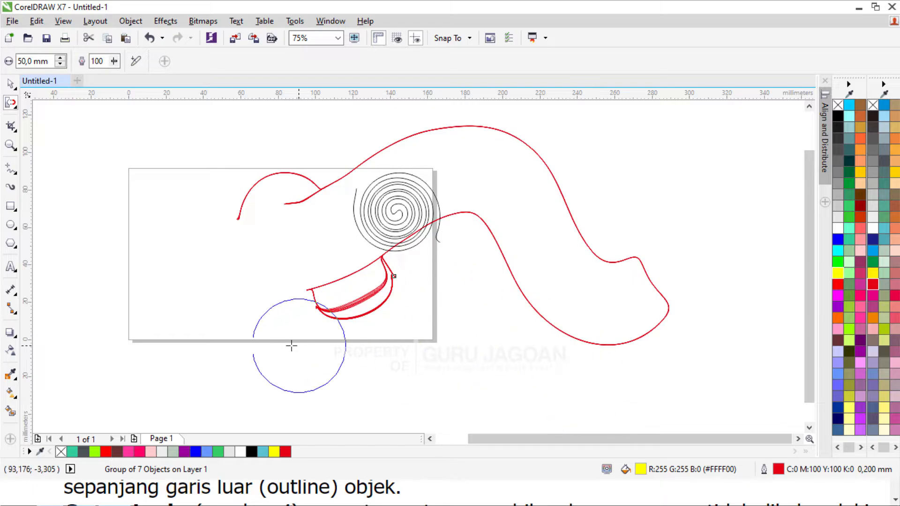
{"action": "mouse_move", "coordinate": [304, 150]}
{"action": "left_mouse_down"}
{"action": "mouse_move", "coordinate": [407, 321]}
{"action": "mouse_move", "coordinate": [457, 364]}
{"action": "left_mouse_up"}
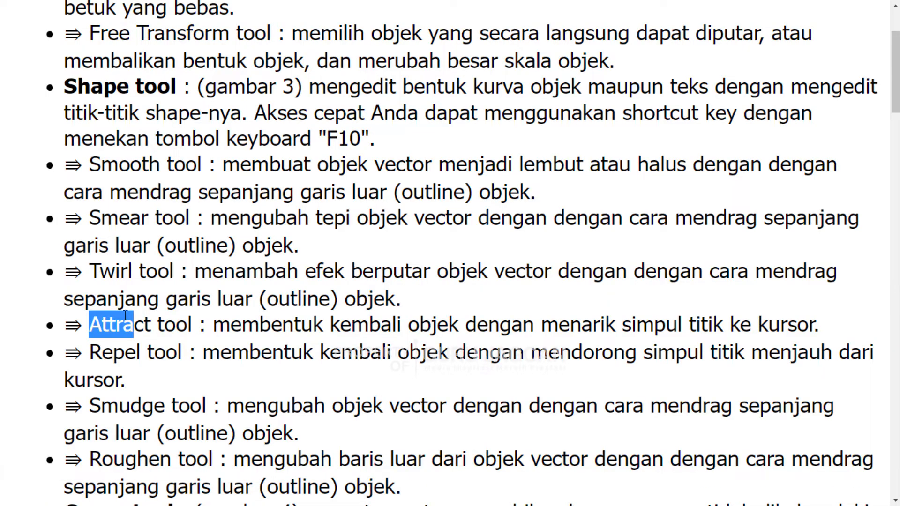
Find the Smudge tool entry in the tool notes and highlight its name.
{"action": "scroll", "coordinate": [117, 377], "scroll_direction": "down", "scroll_amount": 1}
{"action": "scroll", "coordinate": [117, 335], "scroll_direction": "up", "scroll_amount": 1}
{"action": "double_click", "coordinate": [107, 407]}
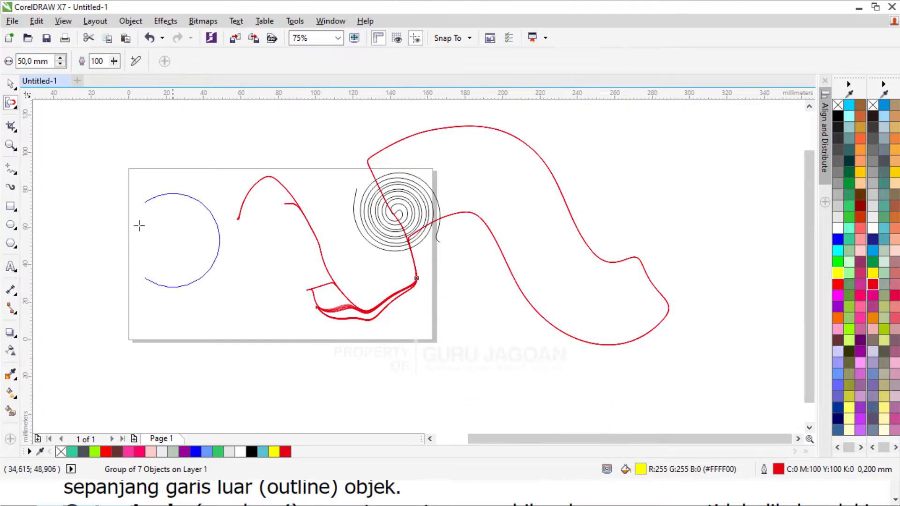
Try to smudge the red group's left curve with the 1.27 mm Smudge nib.
{"action": "left_click", "coordinate": [16, 109]}
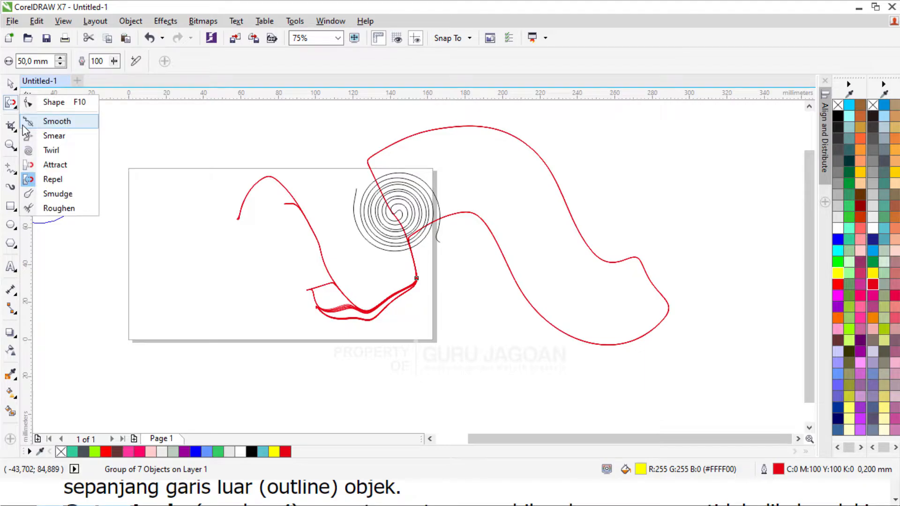
{"action": "left_click", "coordinate": [48, 195]}
{"action": "scroll", "coordinate": [314, 232], "scroll_direction": "up", "scroll_amount": 3}
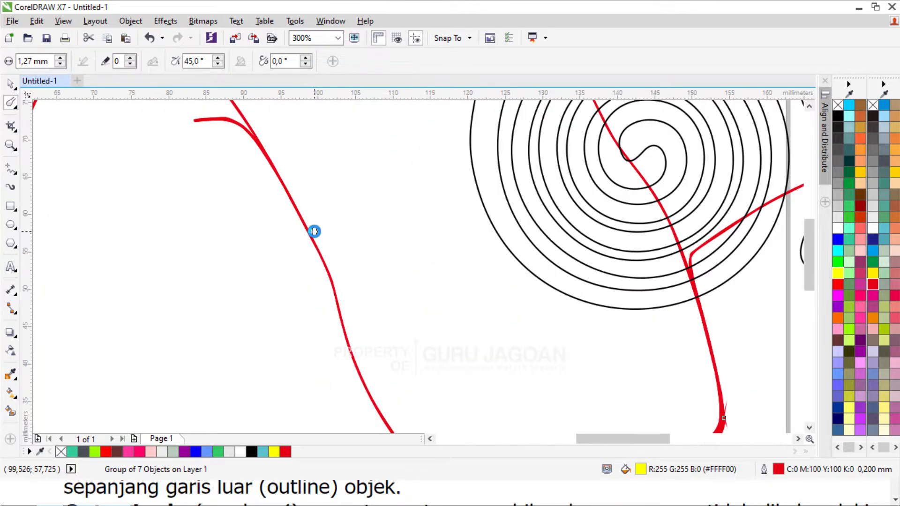
{"action": "left_click", "coordinate": [307, 235]}
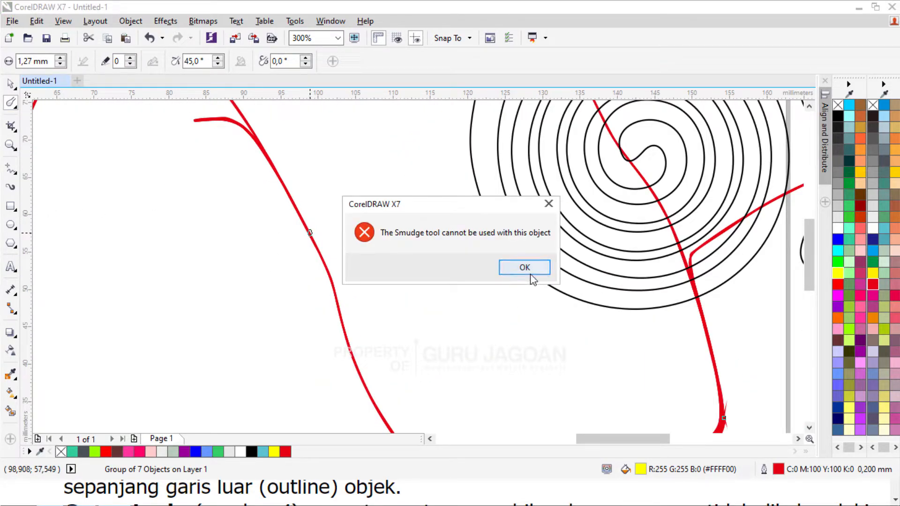
{"action": "left_click", "coordinate": [530, 268]}
{"action": "scroll", "coordinate": [345, 233], "scroll_direction": "down", "scroll_amount": 3}
{"action": "left_click", "coordinate": [335, 228]}
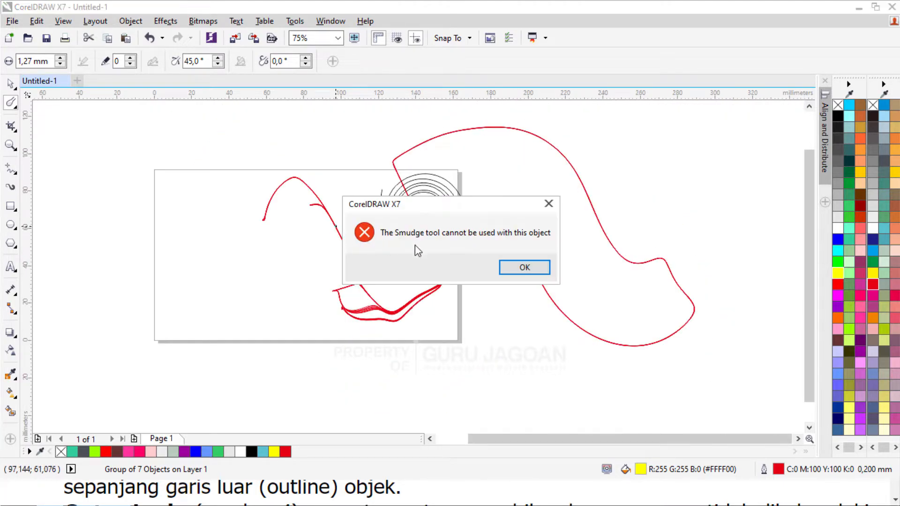
{"action": "left_click", "coordinate": [523, 268]}
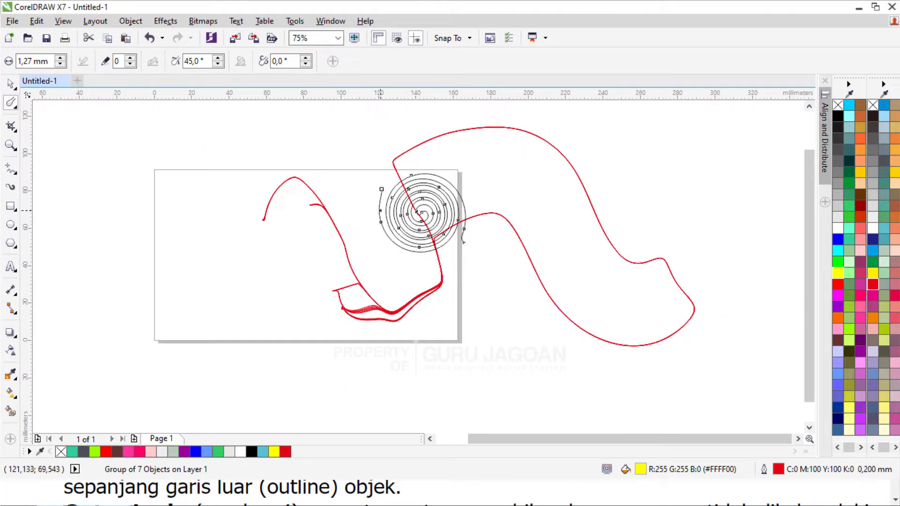
Smudge five long strokes across the rings of the black spiral with the 1.27 mm nib.
{"action": "scroll", "coordinate": [381, 210], "scroll_direction": "up", "scroll_amount": 3}
{"action": "left_click_drag", "start_coordinate": [372, 219], "coordinate": [497, 184]}
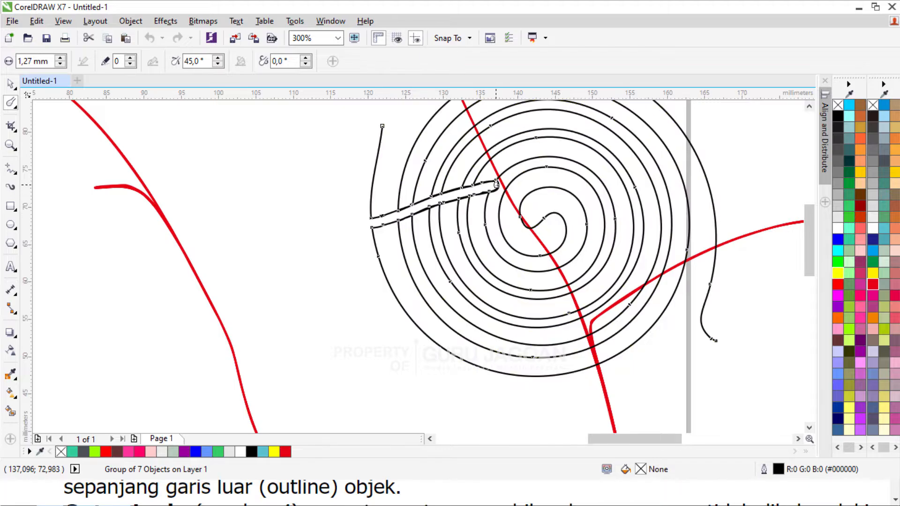
{"action": "left_click_drag", "start_coordinate": [498, 227], "coordinate": [415, 318]}
{"action": "left_click_drag", "start_coordinate": [594, 138], "coordinate": [509, 346]}
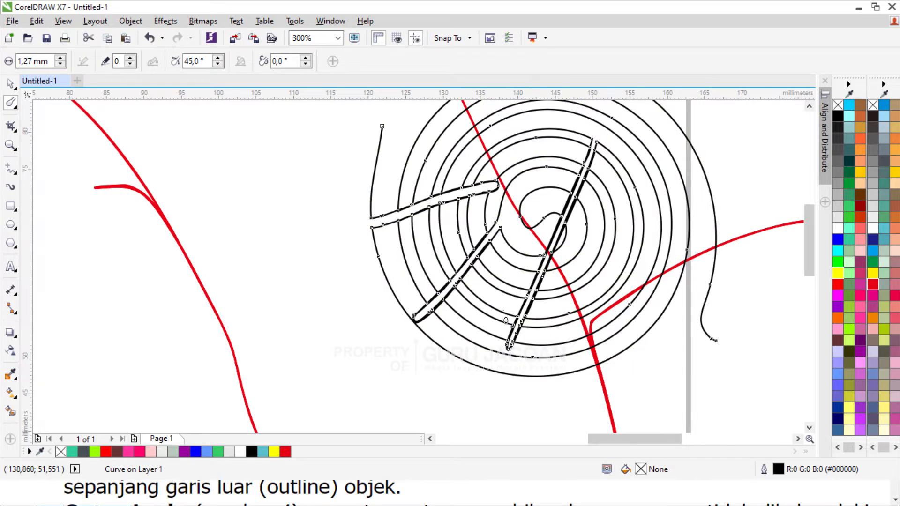
{"action": "left_click_drag", "start_coordinate": [430, 119], "coordinate": [620, 237]}
{"action": "left_click_drag", "start_coordinate": [707, 184], "coordinate": [560, 261]}
Smudge four short inward notches along the black spiral's upper outer ring.
{"action": "scroll", "coordinate": [430, 264], "scroll_direction": "down", "scroll_amount": 1}
{"action": "scroll", "coordinate": [490, 159], "scroll_direction": "up", "scroll_amount": 2}
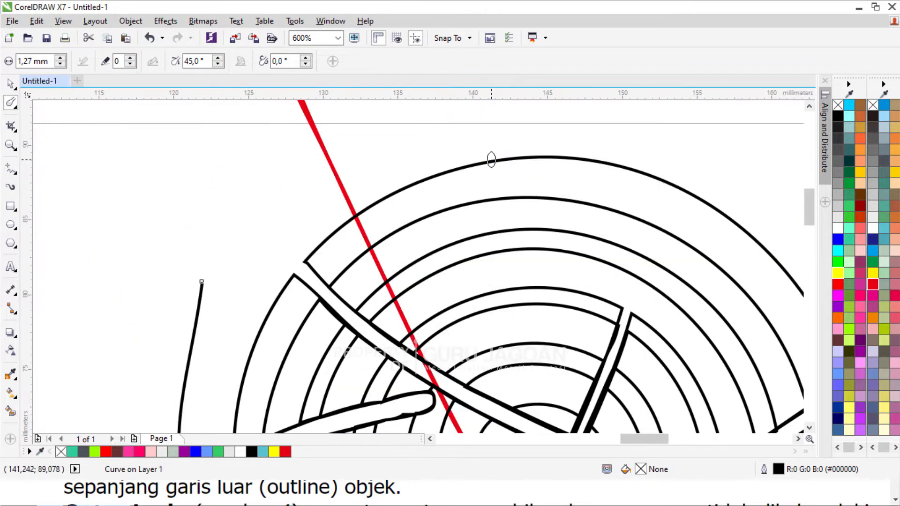
{"action": "left_click_drag", "start_coordinate": [508, 151], "coordinate": [529, 184]}
{"action": "left_click_drag", "start_coordinate": [555, 155], "coordinate": [555, 197]}
{"action": "left_click_drag", "start_coordinate": [621, 149], "coordinate": [619, 199]}
{"action": "left_click_drag", "start_coordinate": [668, 180], "coordinate": [691, 228]}
{"action": "scroll", "coordinate": [323, 168], "scroll_direction": "down", "scroll_amount": 3}
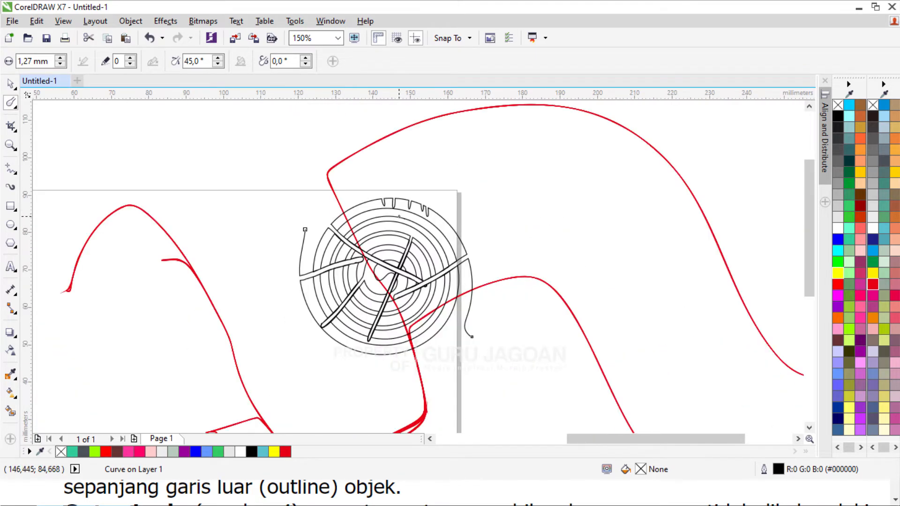
Smudge finger-like spikes and short strokes into the black spiral's right edge, and add two inward strokes across its upper rings.
{"action": "scroll", "coordinate": [424, 309], "scroll_direction": "up", "scroll_amount": 3}
{"action": "mouse_move", "coordinate": [363, 246]}
{"action": "left_mouse_down"}
{"action": "mouse_move", "coordinate": [411, 240]}
{"action": "mouse_move", "coordinate": [411, 210]}
{"action": "mouse_move", "coordinate": [382, 209]}
{"action": "mouse_move", "coordinate": [384, 157]}
{"action": "left_mouse_up"}
{"action": "mouse_move", "coordinate": [336, 216]}
{"action": "left_mouse_down"}
{"action": "mouse_move", "coordinate": [329, 151]}
{"action": "mouse_move", "coordinate": [355, 136]}
{"action": "mouse_move", "coordinate": [289, 192]}
{"action": "left_mouse_up"}
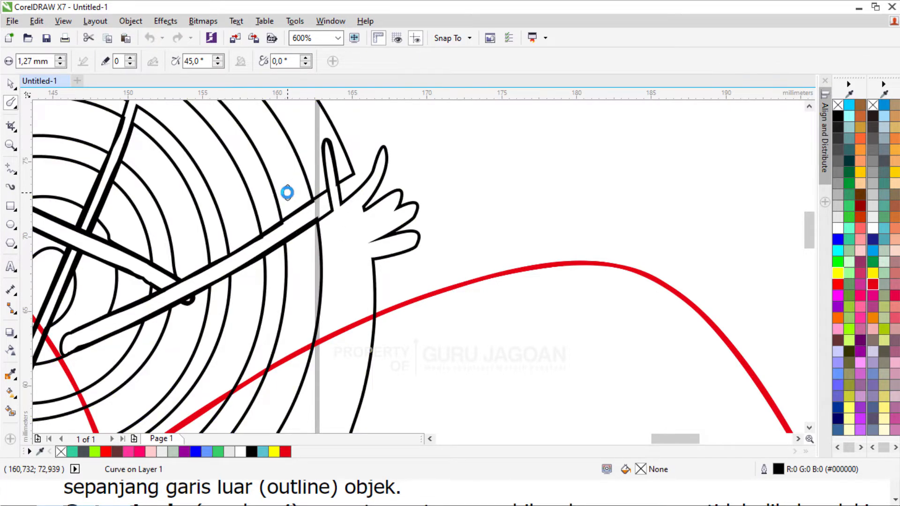
{"action": "left_click_drag", "start_coordinate": [261, 164], "coordinate": [352, 139]}
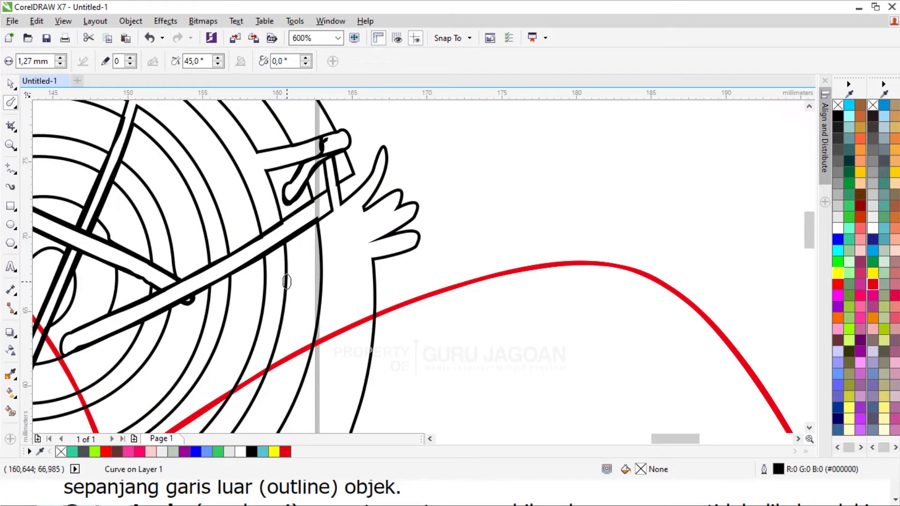
{"action": "left_click_drag", "start_coordinate": [248, 270], "coordinate": [308, 304]}
{"action": "left_click_drag", "start_coordinate": [250, 319], "coordinate": [280, 322]}
{"action": "left_click_drag", "start_coordinate": [335, 253], "coordinate": [302, 275]}
{"action": "scroll", "coordinate": [423, 210], "scroll_direction": "down", "scroll_amount": 2}
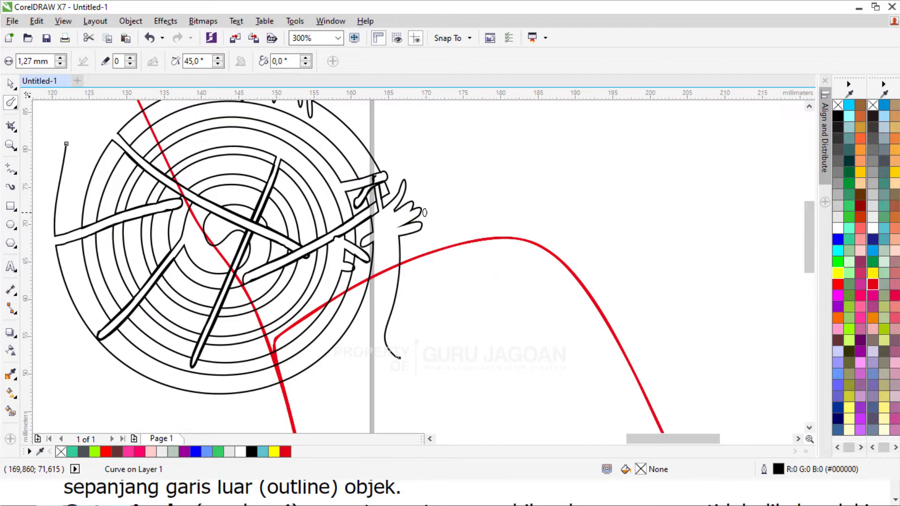
{"action": "mouse_move", "coordinate": [184, 107]}
{"action": "left_mouse_down"}
{"action": "mouse_move", "coordinate": [199, 149]}
{"action": "mouse_move", "coordinate": [230, 183]}
{"action": "left_mouse_up"}
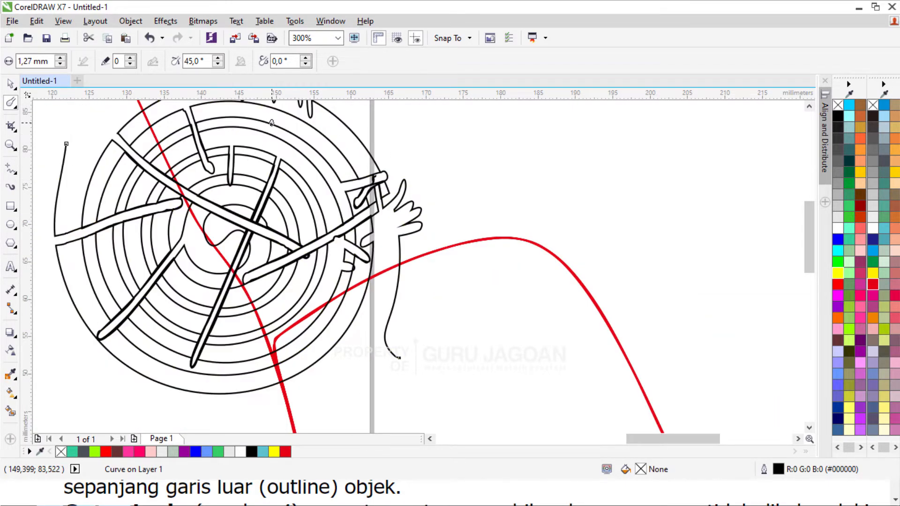
Smudge three short inward strokes across the black spiral's upper-right and left rings with the 1.27 mm nib.
{"action": "left_click_drag", "start_coordinate": [272, 123], "coordinate": [271, 149]}
{"action": "left_click_drag", "start_coordinate": [102, 195], "coordinate": [133, 206]}
{"action": "left_click_drag", "start_coordinate": [113, 295], "coordinate": [135, 266]}
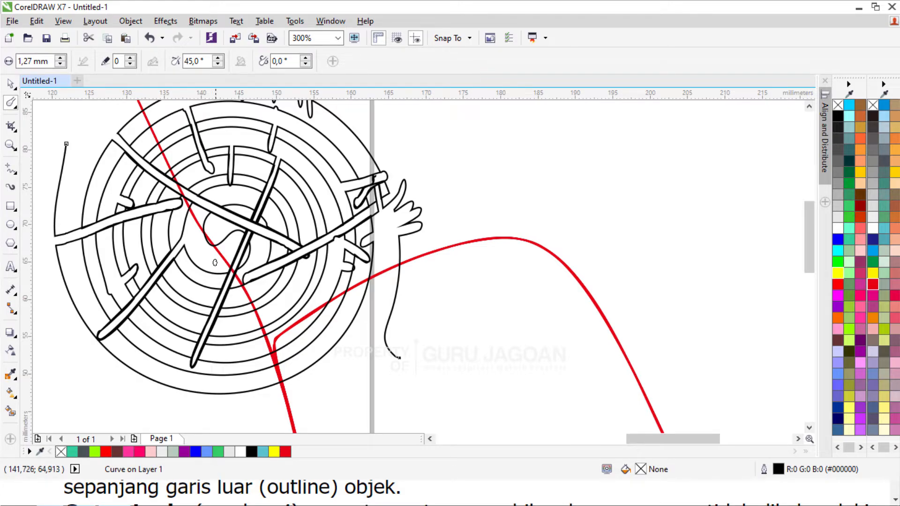
Roughen short stretches of the black spiral's upper-left rings using the Roughen tool with a 1.27 mm nib.
{"action": "scroll", "coordinate": [215, 263], "scroll_direction": "down", "scroll_amount": 2}
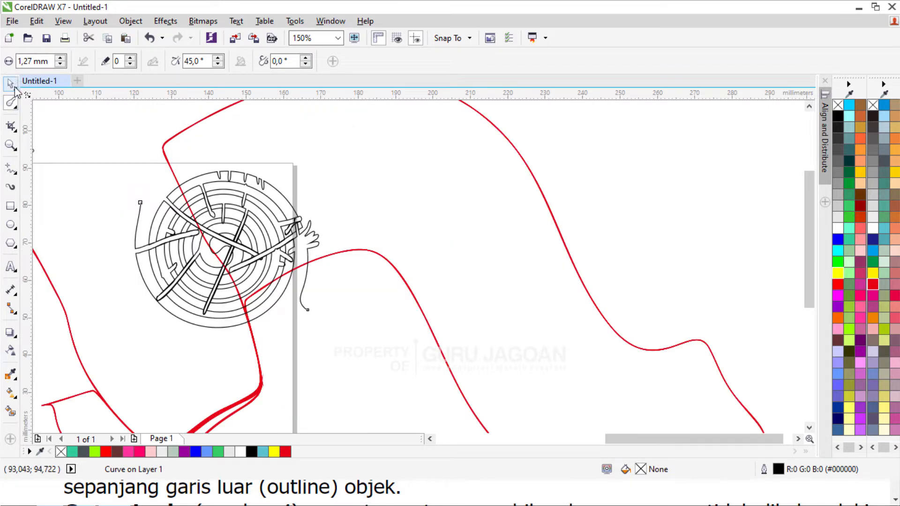
{"action": "left_click", "coordinate": [16, 110]}
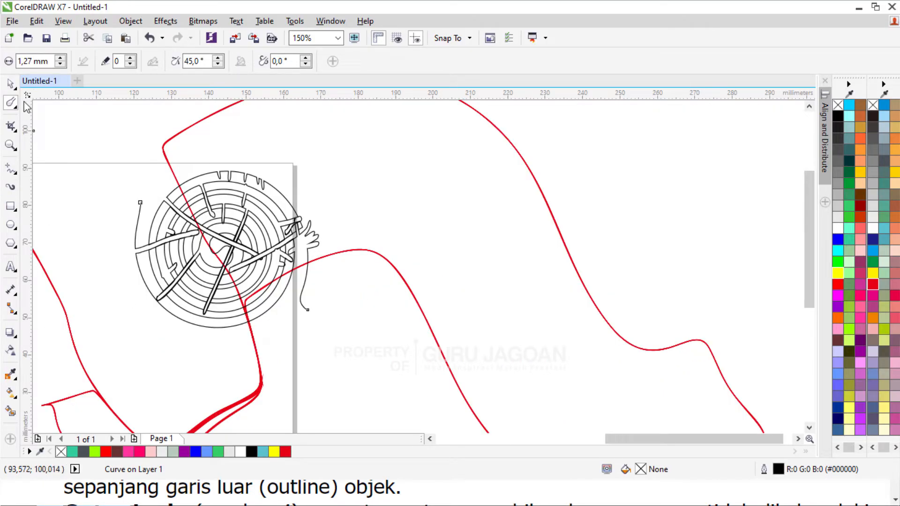
{"action": "left_click", "coordinate": [16, 107]}
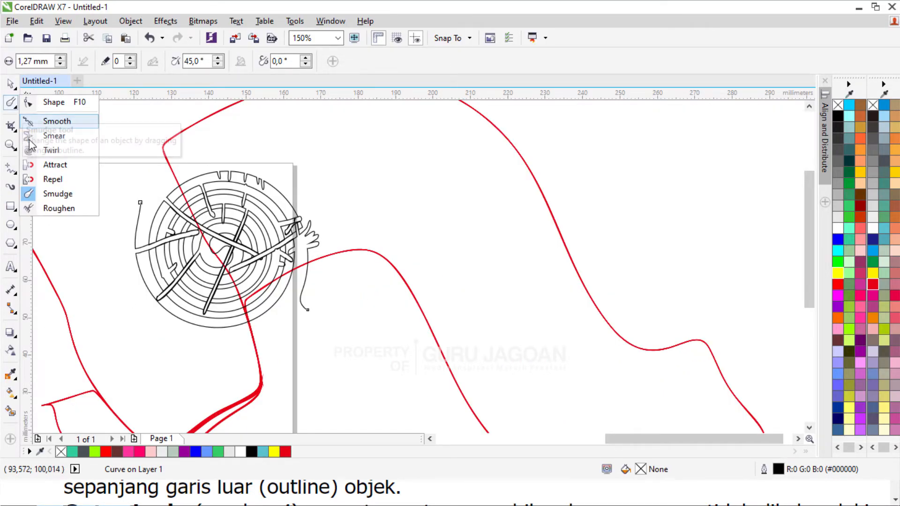
{"action": "left_click", "coordinate": [55, 209]}
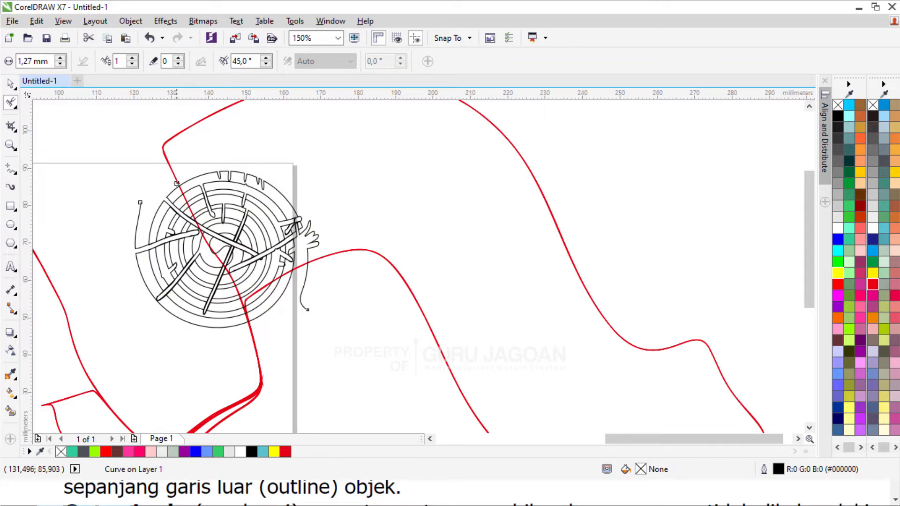
{"action": "left_click", "coordinate": [177, 183]}
{"action": "left_click", "coordinate": [526, 267]}
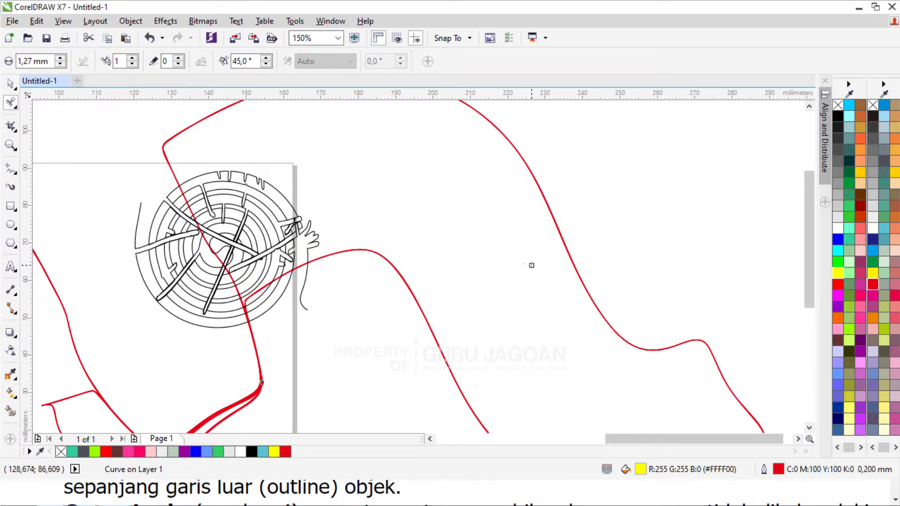
{"action": "left_click", "coordinate": [162, 208]}
{"action": "scroll", "coordinate": [157, 203], "scroll_direction": "up", "scroll_amount": 2}
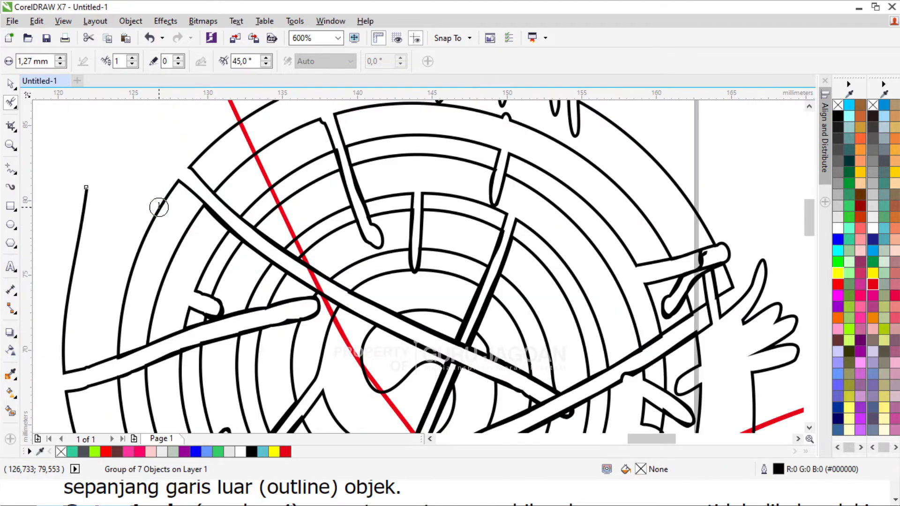
{"action": "left_click_drag", "start_coordinate": [225, 251], "coordinate": [179, 247]}
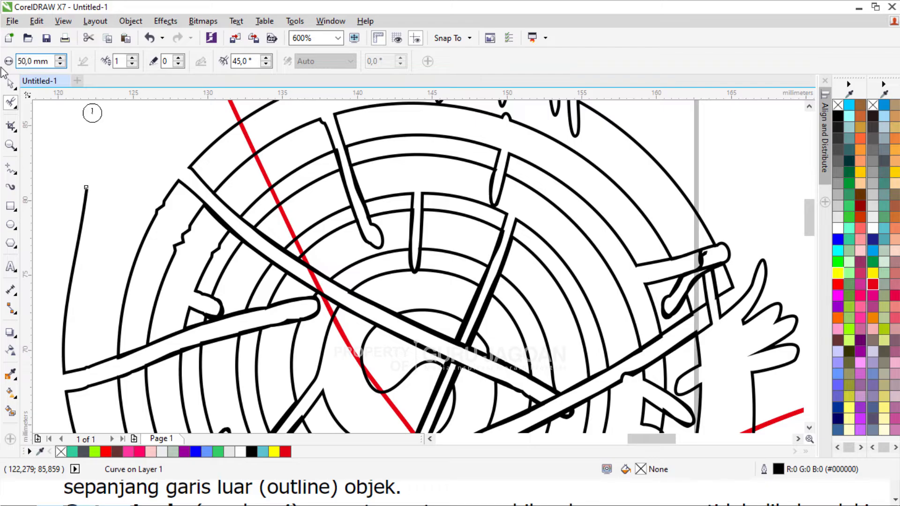
Roughen the whole black spiral with repeated strokes of a 50 mm nib, distorting it into jagged zigzag lines.
{"action": "scroll", "coordinate": [292, 191], "scroll_direction": "down", "scroll_amount": 2}
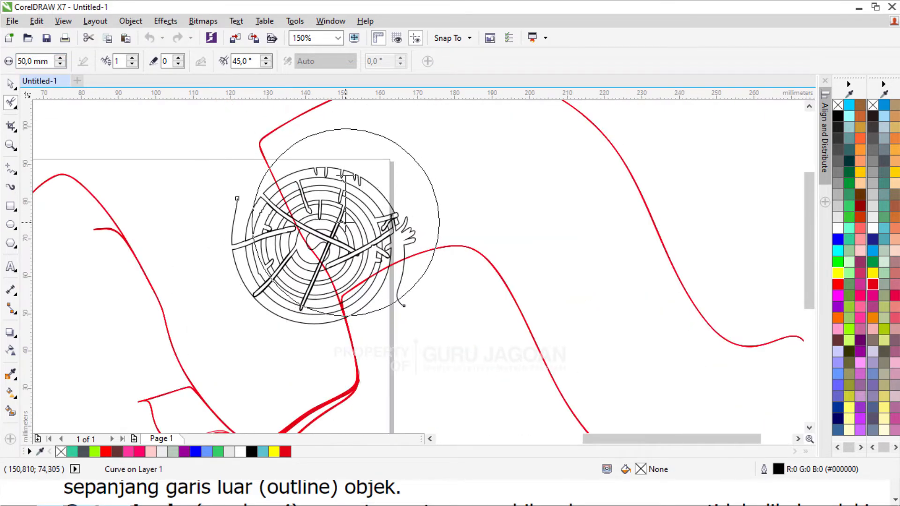
{"action": "mouse_move", "coordinate": [345, 223]}
{"action": "left_mouse_down"}
{"action": "mouse_move", "coordinate": [374, 151]}
{"action": "mouse_move", "coordinate": [395, 147]}
{"action": "left_mouse_up"}
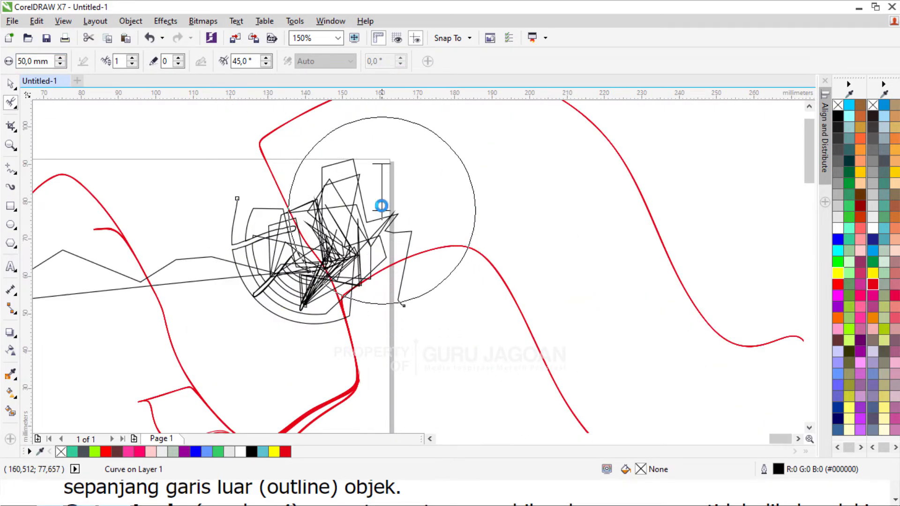
{"action": "scroll", "coordinate": [382, 205], "scroll_direction": "down", "scroll_amount": 2}
{"action": "mouse_move", "coordinate": [253, 225]}
{"action": "left_mouse_down"}
{"action": "mouse_move", "coordinate": [254, 194]}
{"action": "mouse_move", "coordinate": [246, 226]}
{"action": "mouse_move", "coordinate": [235, 220]}
{"action": "mouse_move", "coordinate": [225, 276]}
{"action": "mouse_move", "coordinate": [202, 257]}
{"action": "mouse_move", "coordinate": [199, 245]}
{"action": "mouse_move", "coordinate": [319, 234]}
{"action": "mouse_move", "coordinate": [353, 222]}
{"action": "mouse_move", "coordinate": [359, 206]}
{"action": "mouse_move", "coordinate": [357, 240]}
{"action": "mouse_move", "coordinate": [371, 212]}
{"action": "left_mouse_up"}
{"action": "scroll", "coordinate": [370, 213], "scroll_direction": "up", "scroll_amount": 5}
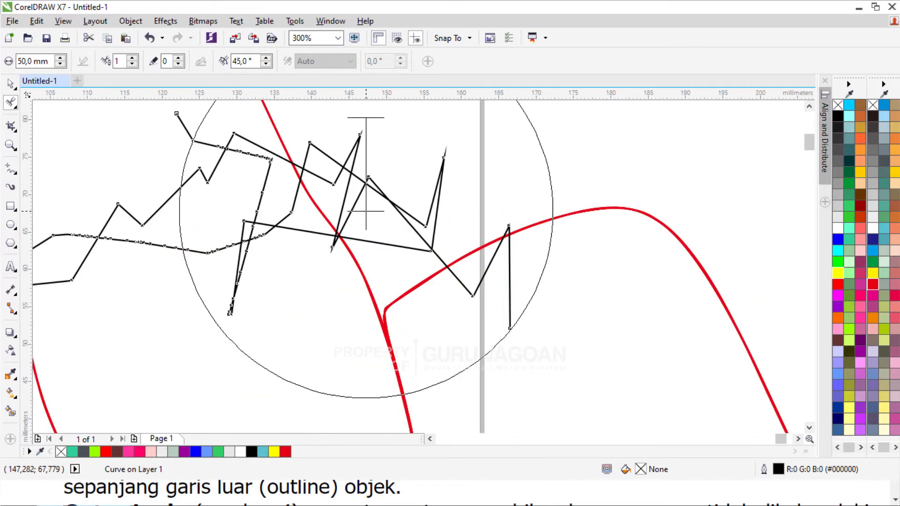
{"action": "mouse_move", "coordinate": [368, 178]}
{"action": "left_mouse_down"}
{"action": "mouse_move", "coordinate": [370, 202]}
{"action": "mouse_move", "coordinate": [347, 224]}
{"action": "mouse_move", "coordinate": [235, 157]}
{"action": "left_mouse_up"}
{"action": "scroll", "coordinate": [398, 205], "scroll_direction": "down", "scroll_amount": 5}
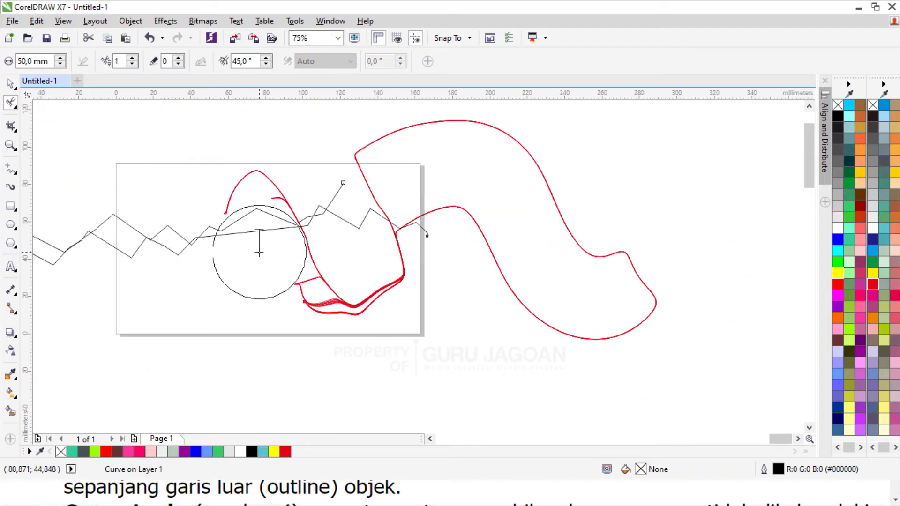
{"action": "left_click_drag", "start_coordinate": [411, 260], "coordinate": [437, 248]}
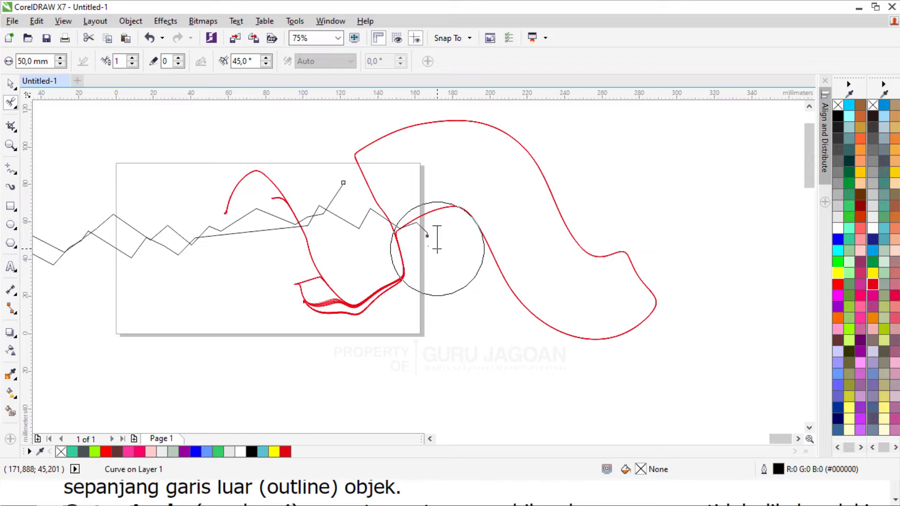